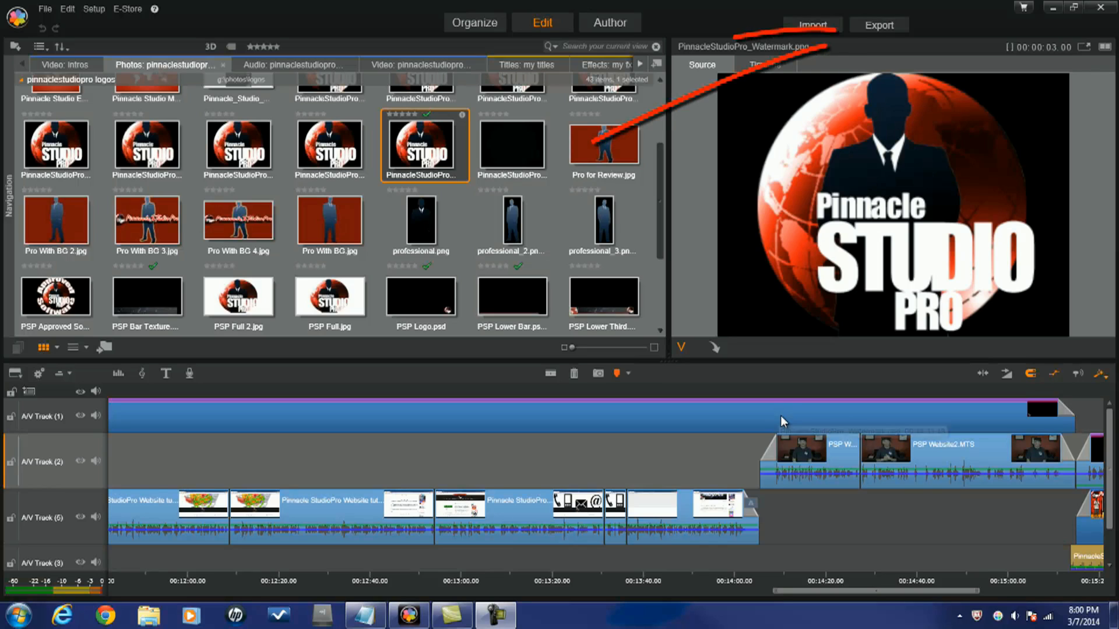
Open the exporter for the website movie
{"action": "left_click", "coordinate": [868, 25]}
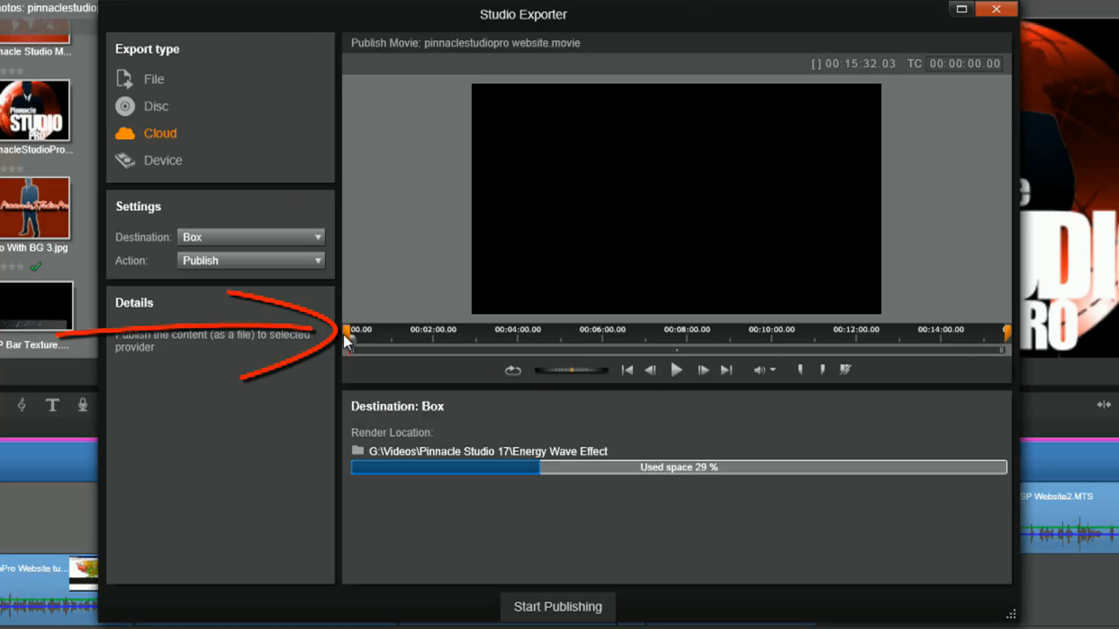
Narrow the export range to about 00:03:39–00:10:55, and return both range markers to the movie's start and end
{"action": "left_click", "coordinate": [461, 340]}
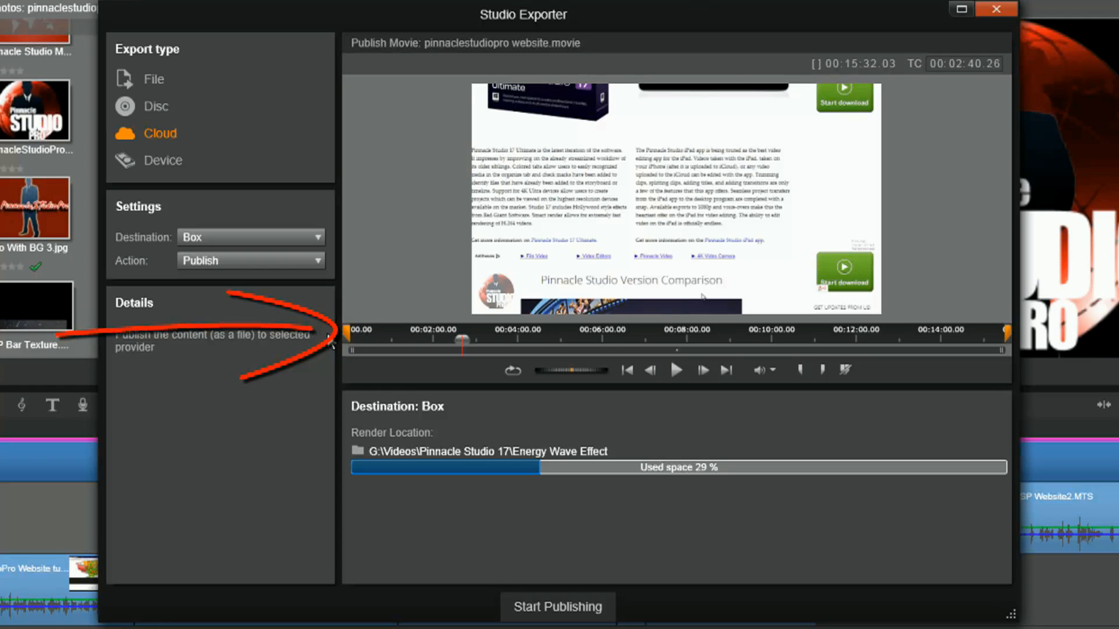
{"action": "left_click_drag", "start_coordinate": [346, 330], "coordinate": [504, 337]}
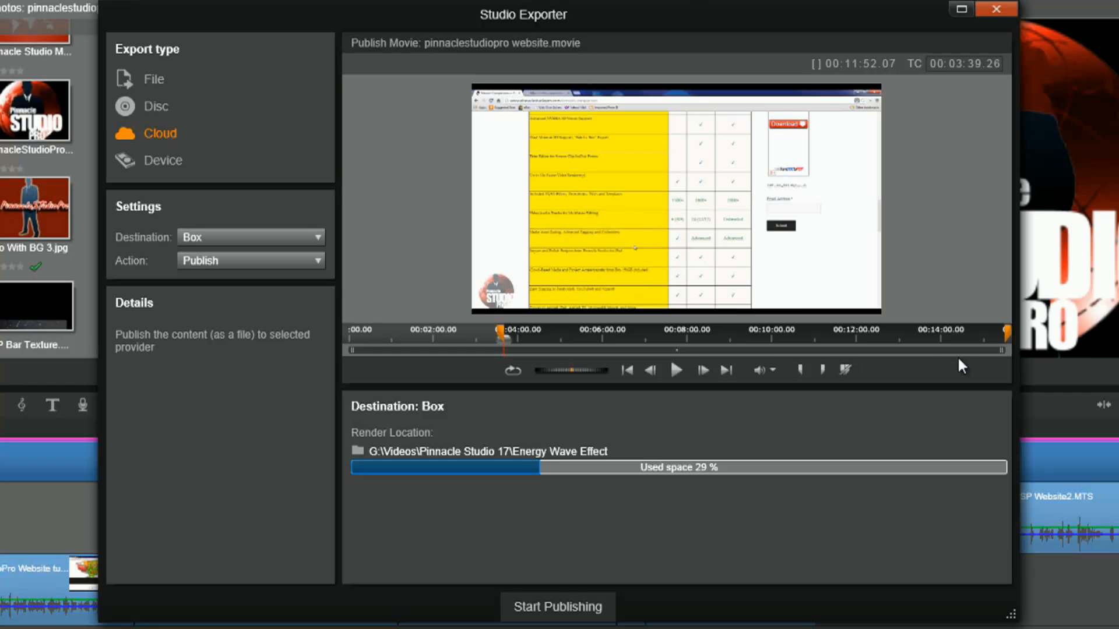
{"action": "left_click_drag", "start_coordinate": [1007, 330], "coordinate": [811, 335]}
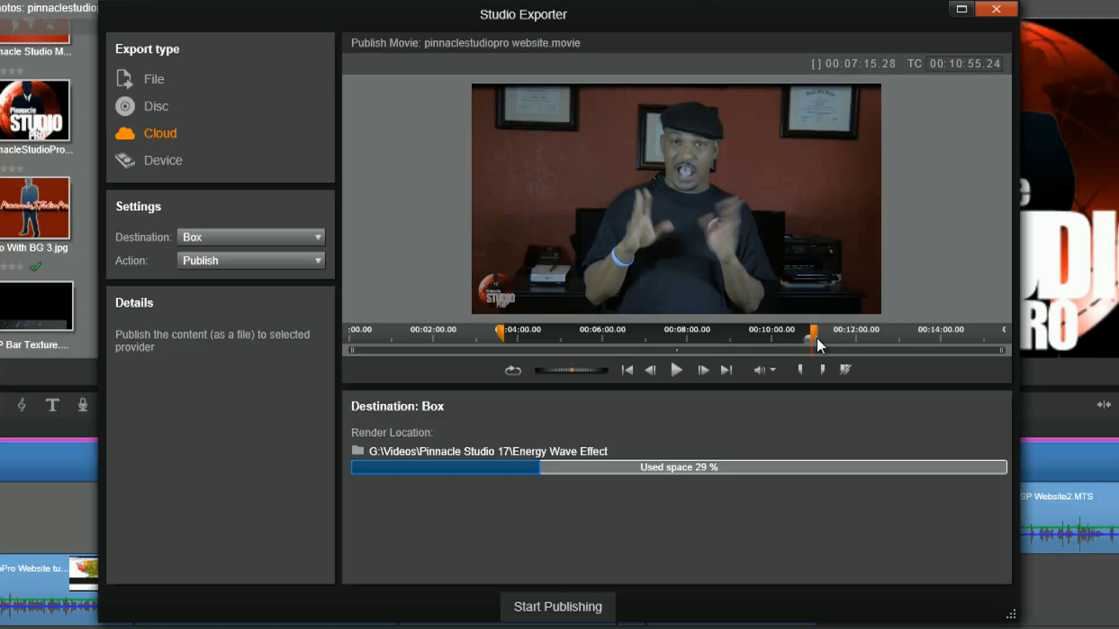
{"action": "left_click_drag", "start_coordinate": [814, 329], "coordinate": [1077, 328]}
{"action": "left_click_drag", "start_coordinate": [500, 333], "coordinate": [312, 336]}
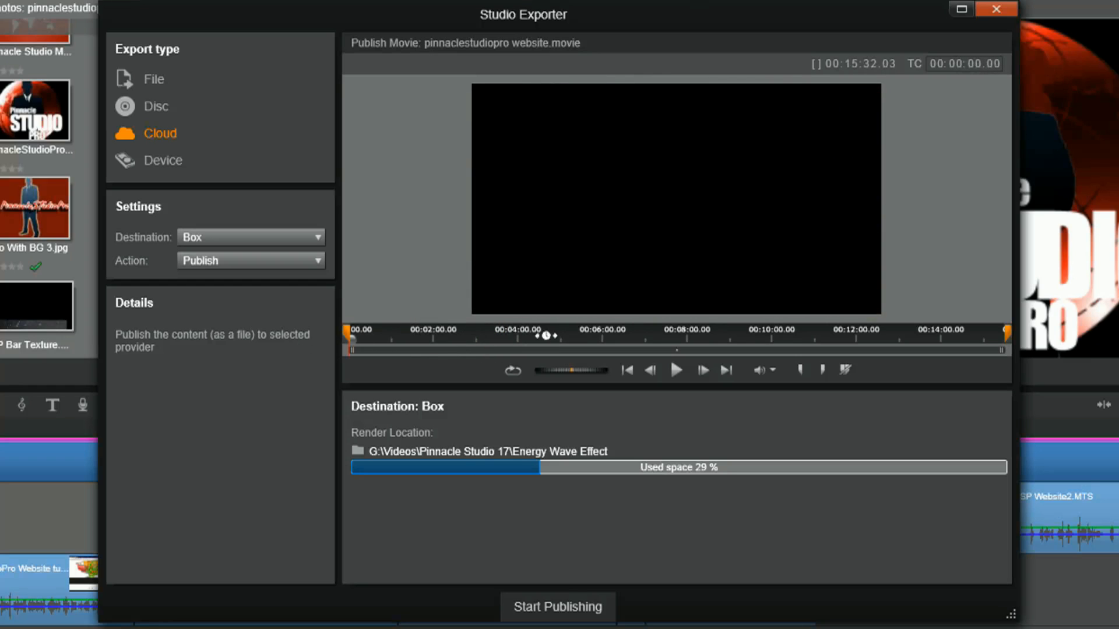
Locate the frame at about 00:05:26 by stepping frame by frame and mark it as the start of the export range
{"action": "left_click_drag", "start_coordinate": [352, 340], "coordinate": [579, 338]}
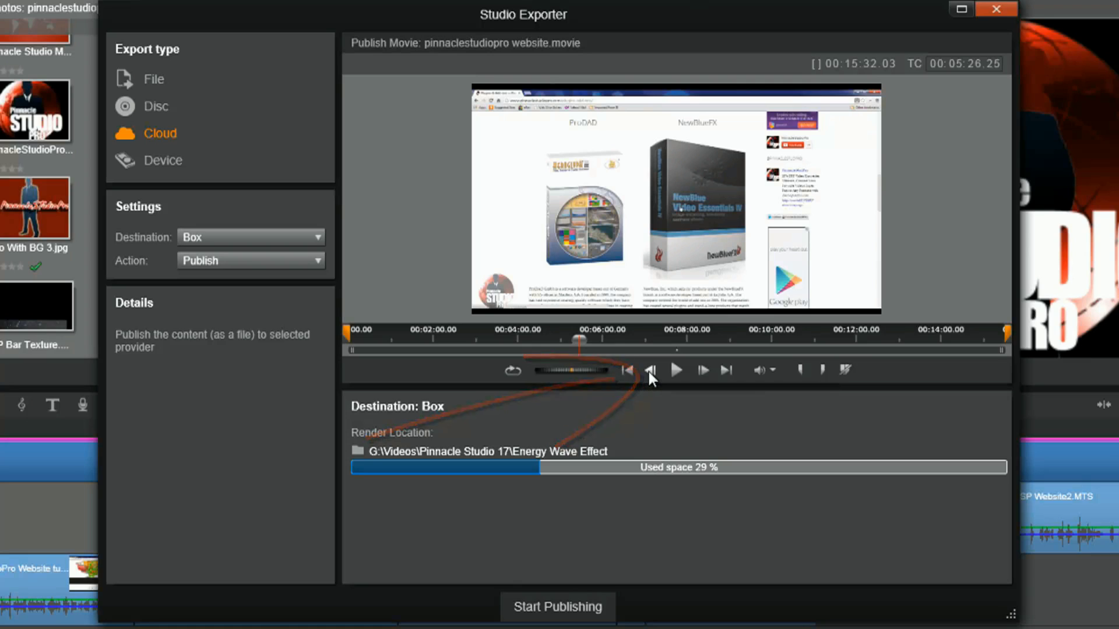
{"action": "left_click", "coordinate": [649, 372]}
{"action": "left_click", "coordinate": [649, 371]}
{"action": "left_click", "coordinate": [649, 372]}
{"action": "left_click", "coordinate": [704, 371]}
{"action": "left_click", "coordinate": [704, 371]}
{"action": "left_click", "coordinate": [704, 370]}
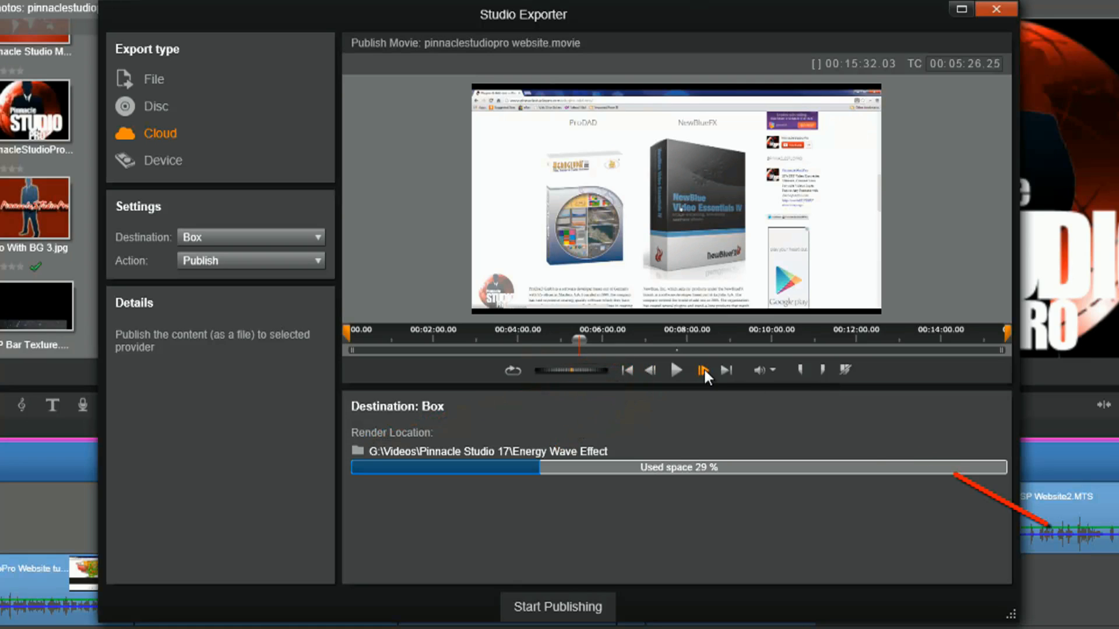
{"action": "left_click", "coordinate": [800, 371]}
Fine-tune the playhead to 00:10:34.15 and mark that frame as the end of the export range
{"action": "left_click", "coordinate": [795, 339]}
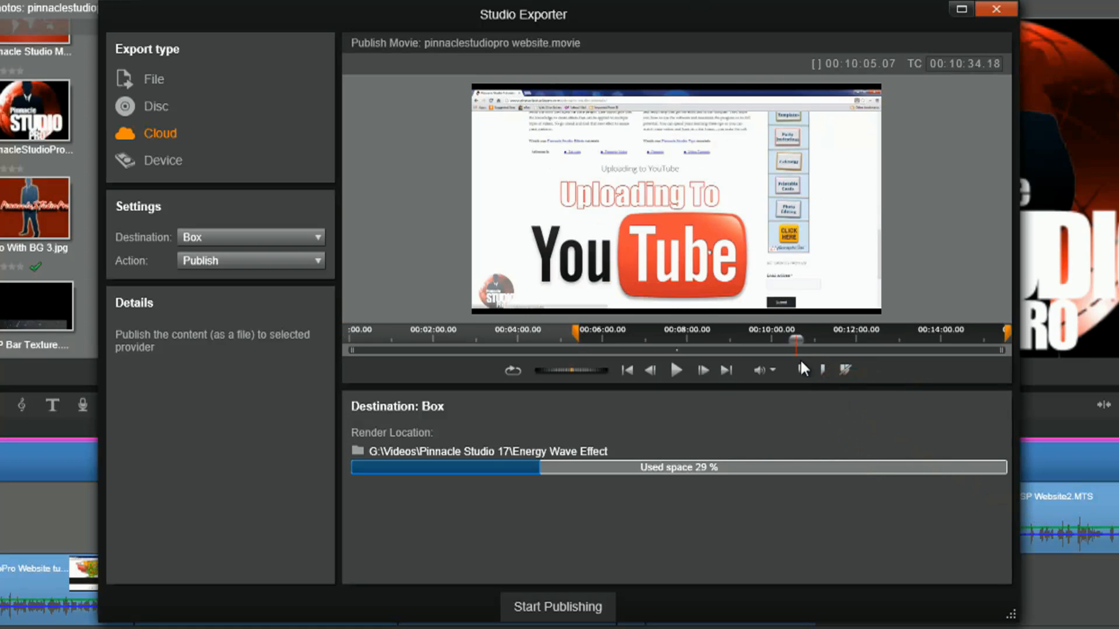
{"action": "left_click", "coordinate": [648, 371]}
{"action": "left_click", "coordinate": [648, 371]}
{"action": "left_click", "coordinate": [648, 371]}
{"action": "left_click", "coordinate": [704, 371]}
{"action": "left_click", "coordinate": [704, 370]}
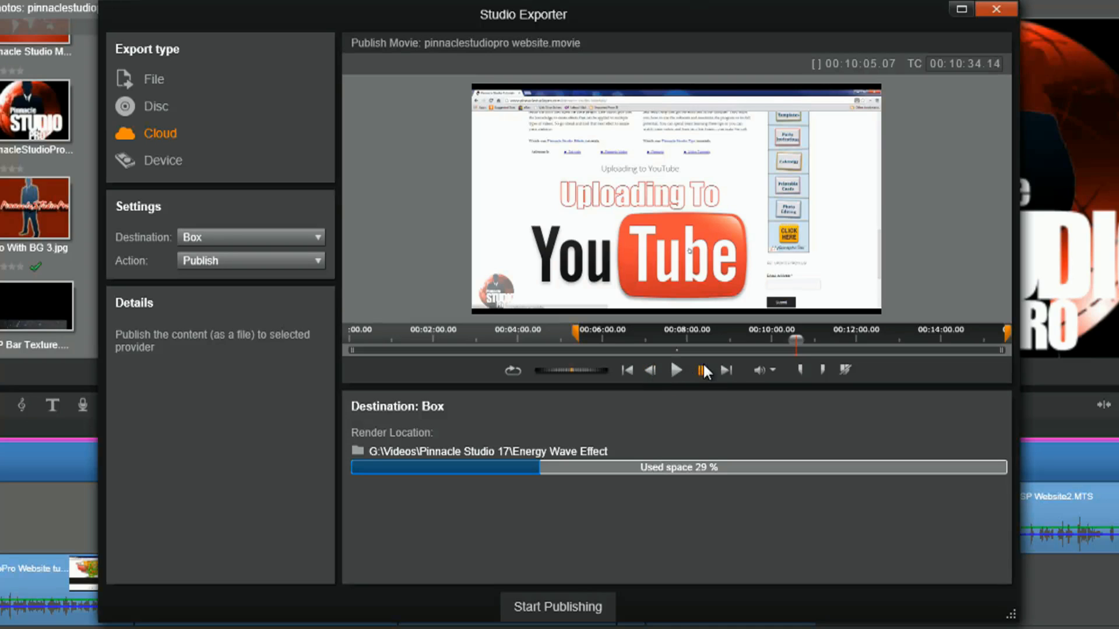
{"action": "left_click", "coordinate": [823, 371]}
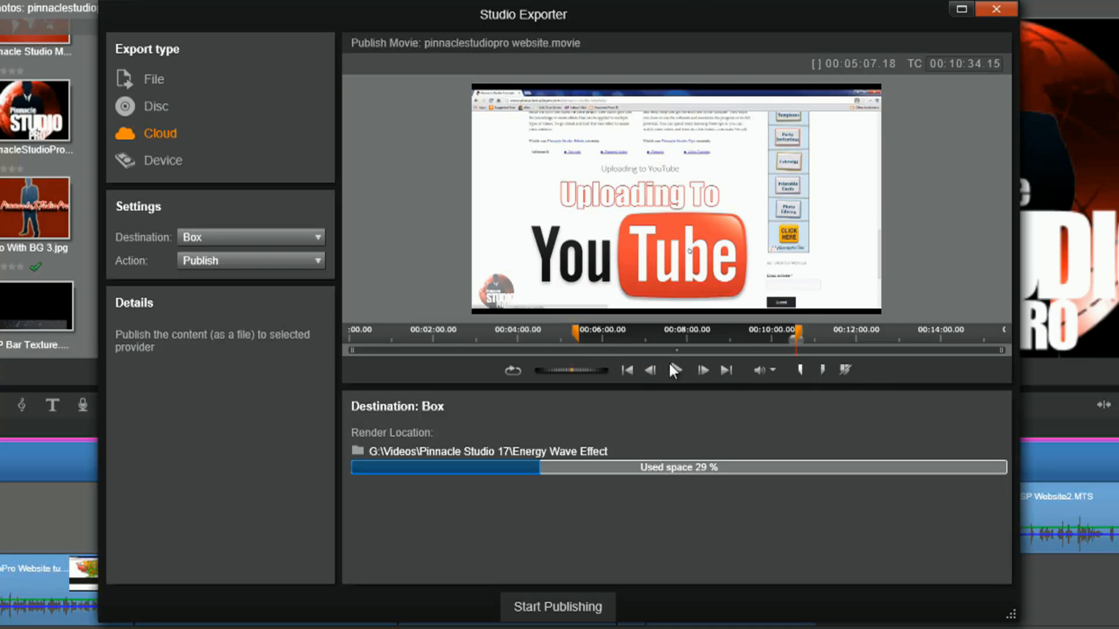
Reset the export range to cover the full movie
{"action": "left_click_drag", "start_coordinate": [576, 337], "coordinate": [315, 351]}
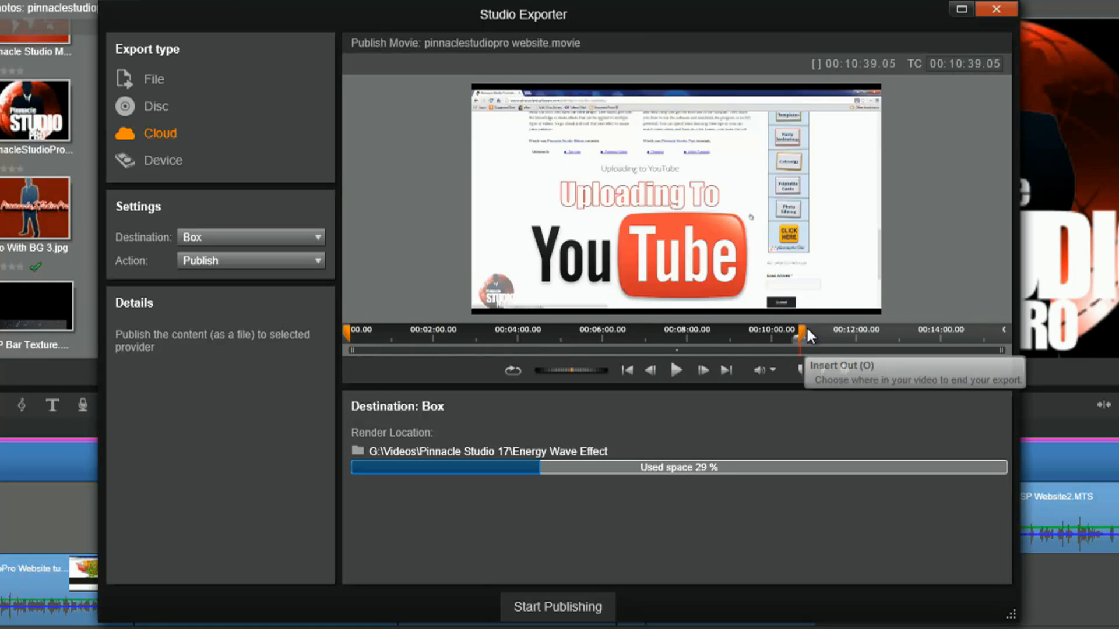
{"action": "left_click_drag", "start_coordinate": [803, 340], "coordinate": [1043, 340]}
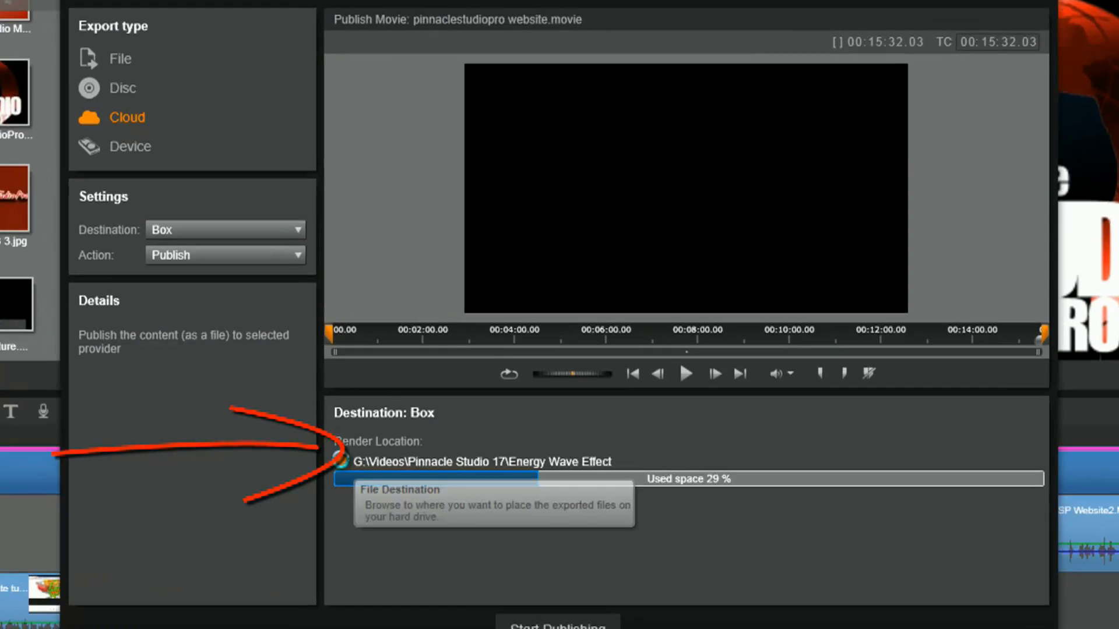
Browse the available folders for the Box render location and accept the current folder
{"action": "left_click", "coordinate": [358, 450]}
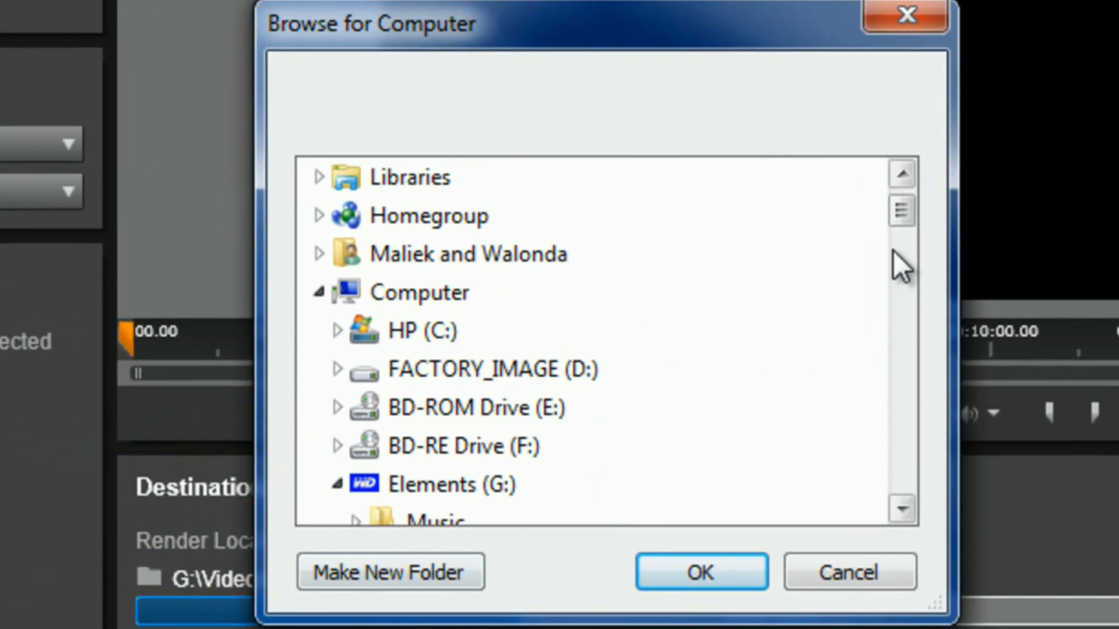
{"action": "left_click_drag", "start_coordinate": [899, 219], "coordinate": [893, 321]}
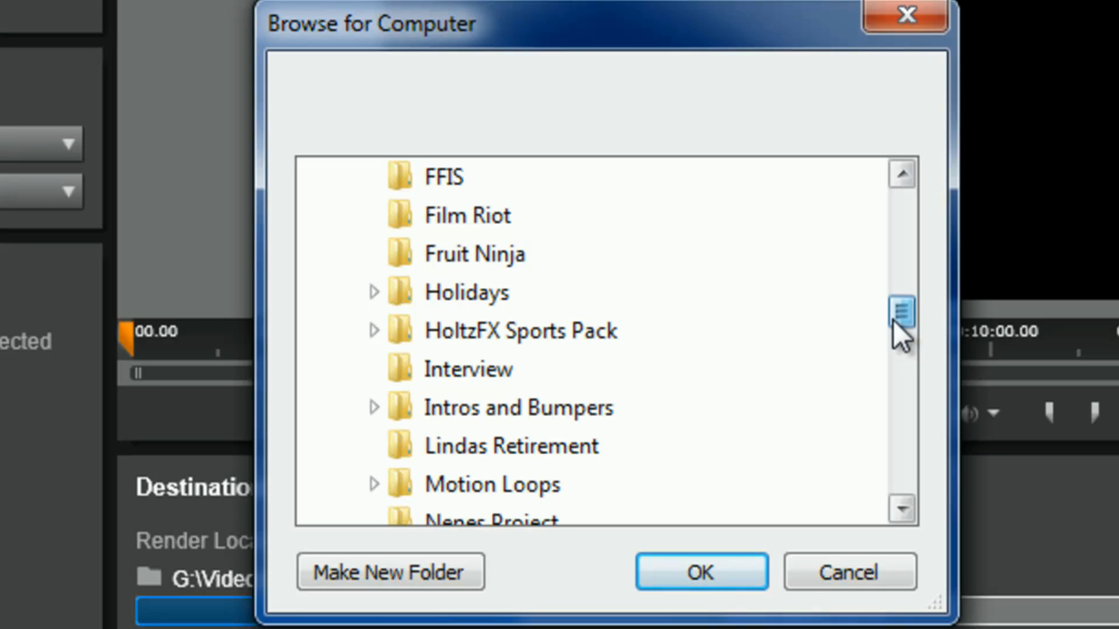
{"action": "left_click", "coordinate": [667, 569]}
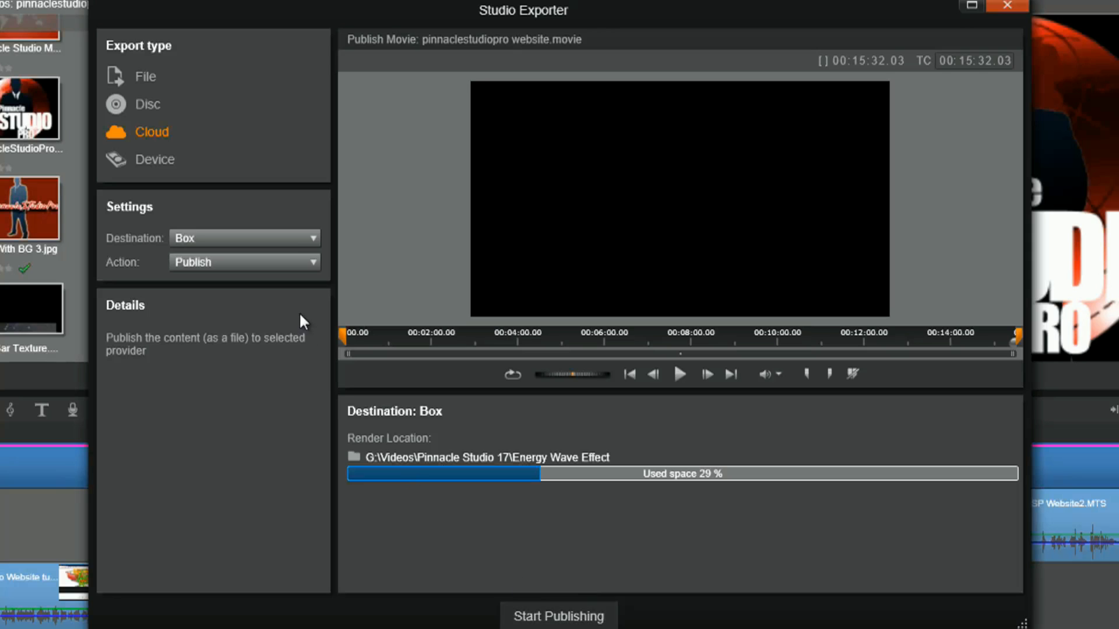
Review the cloud destinations, switch the export type to File and accept the current destination folder
{"action": "left_click", "coordinate": [298, 236]}
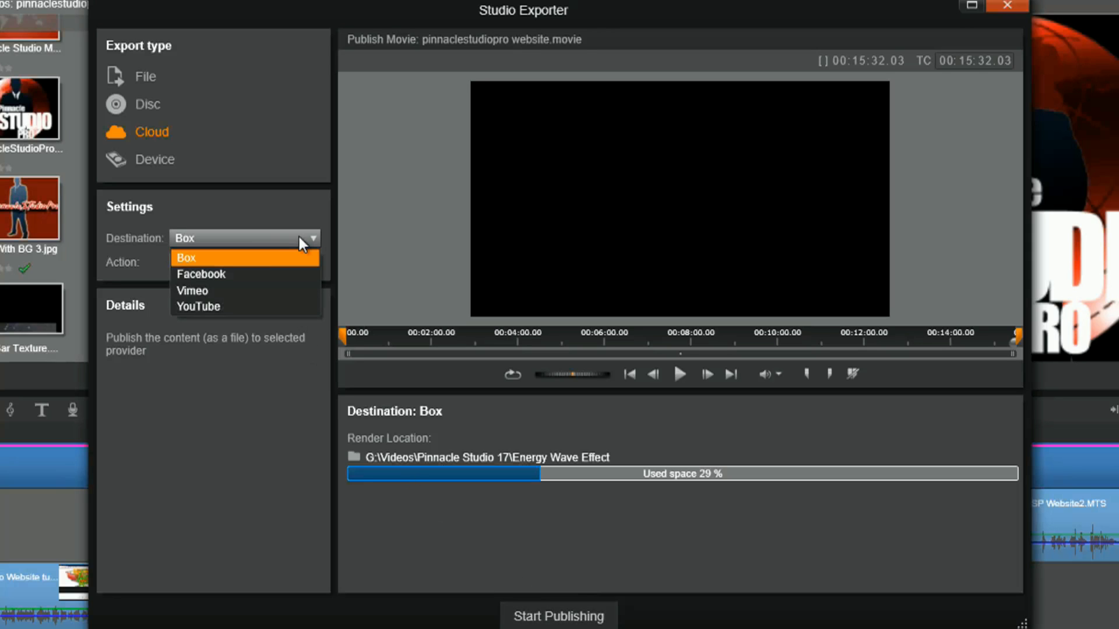
{"action": "left_click", "coordinate": [144, 77]}
{"action": "left_click", "coordinate": [144, 77]}
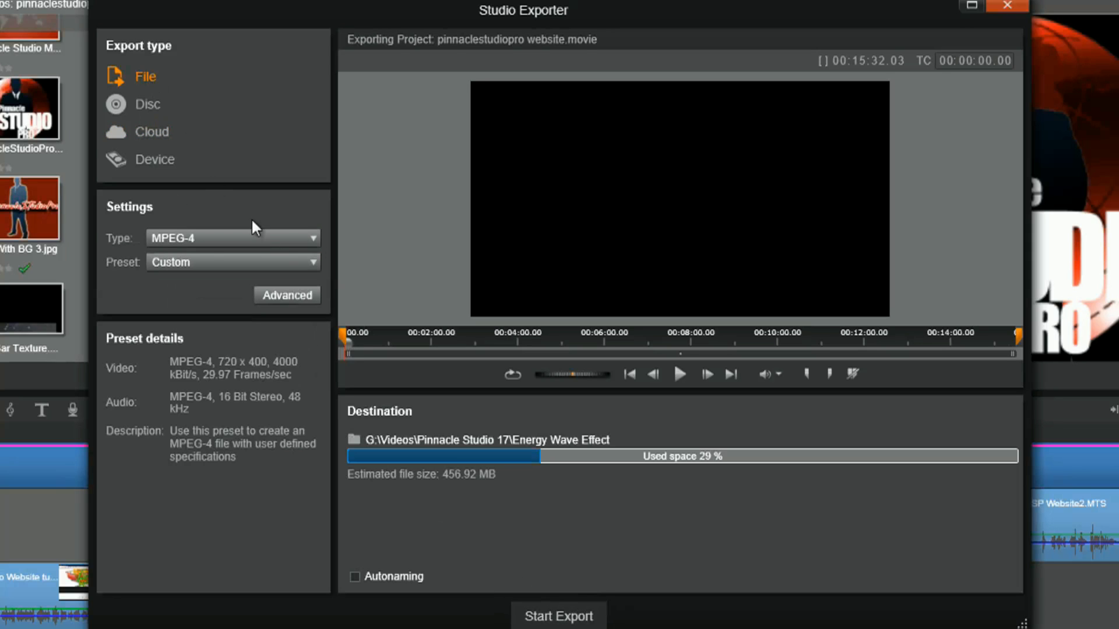
{"action": "left_click", "coordinate": [352, 440]}
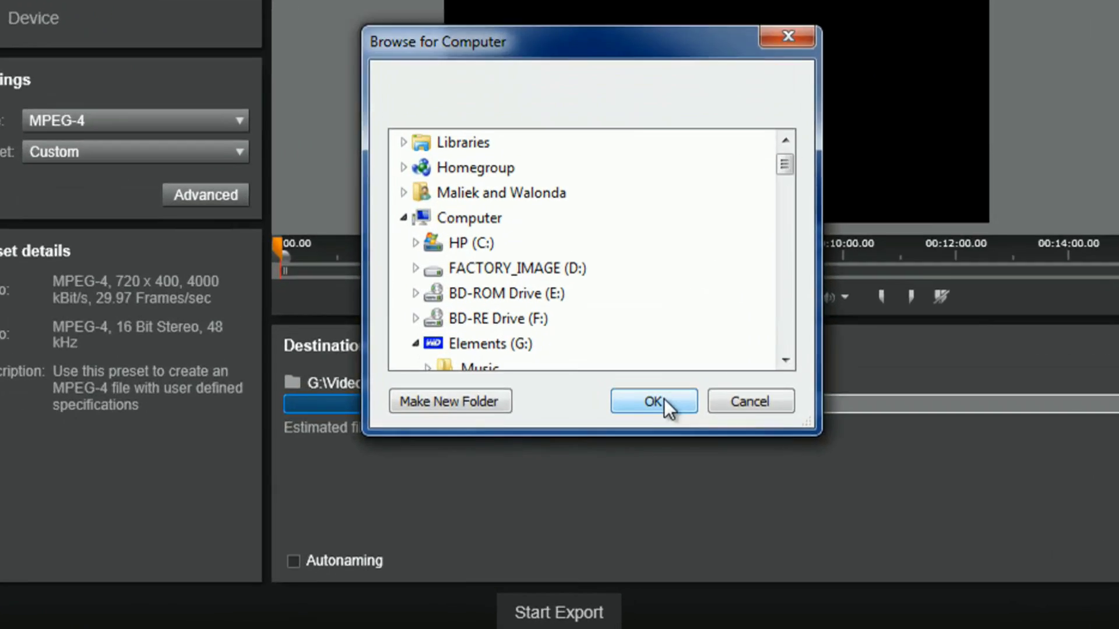
{"action": "left_click", "coordinate": [644, 455]}
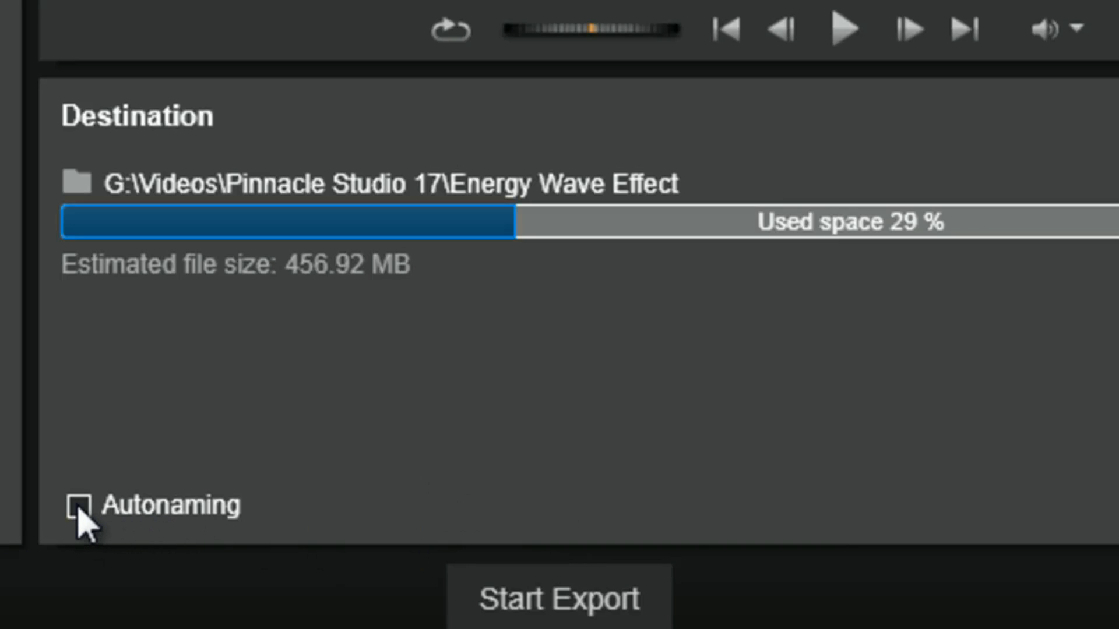
Toggle Autonaming on and off, and try starting the export, cancelling at the file-saving prompt
{"action": "left_click", "coordinate": [79, 505]}
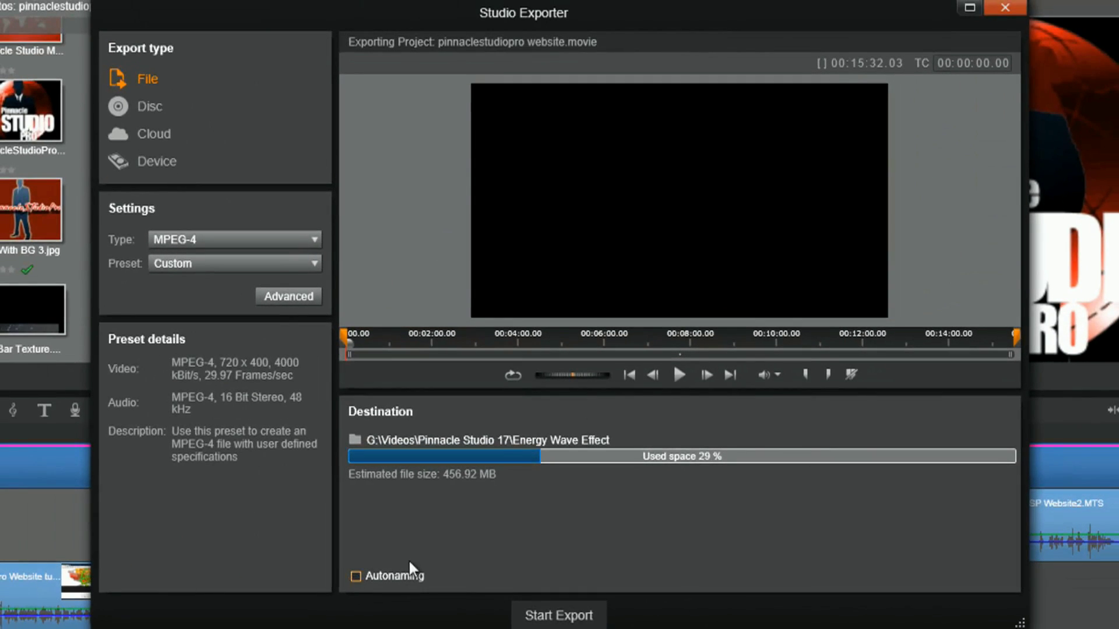
{"action": "left_click", "coordinate": [78, 505]}
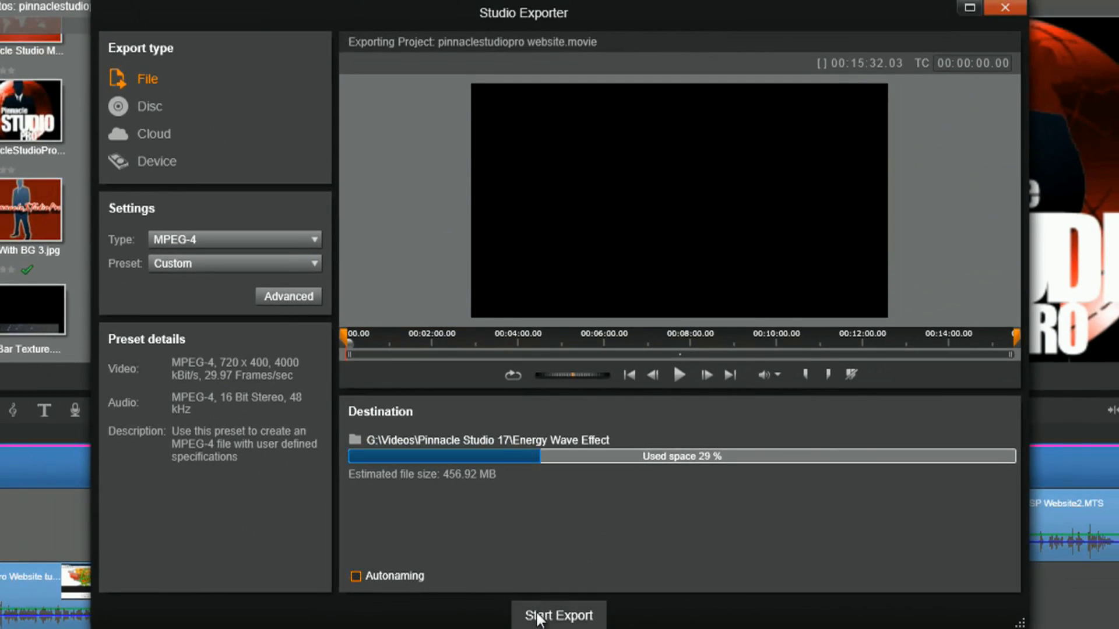
{"action": "left_click", "coordinate": [550, 616]}
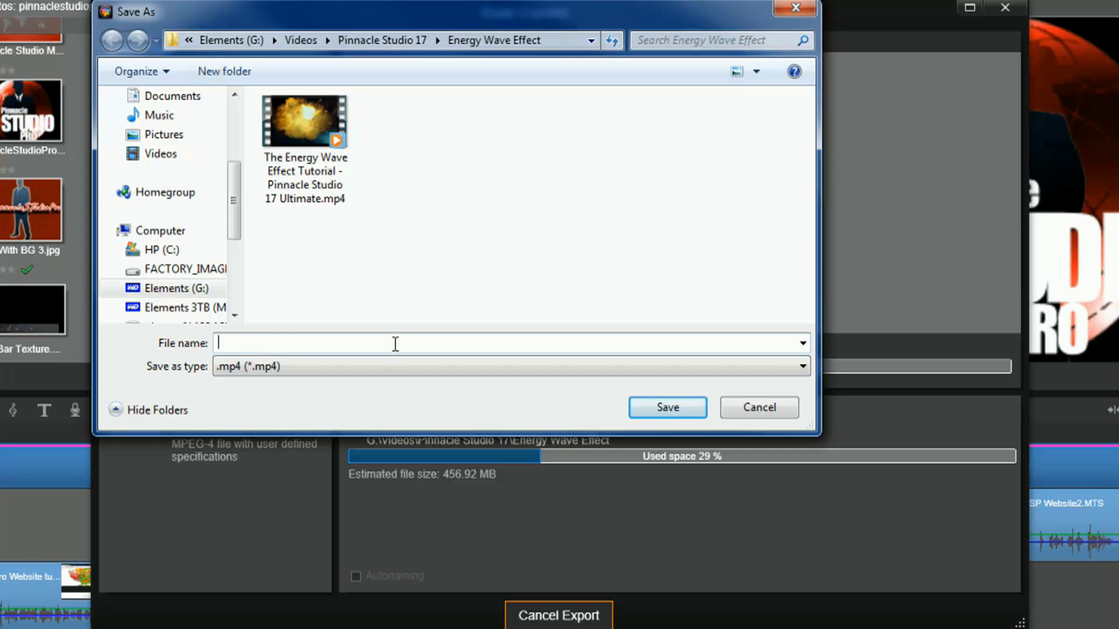
{"action": "left_click", "coordinate": [755, 410]}
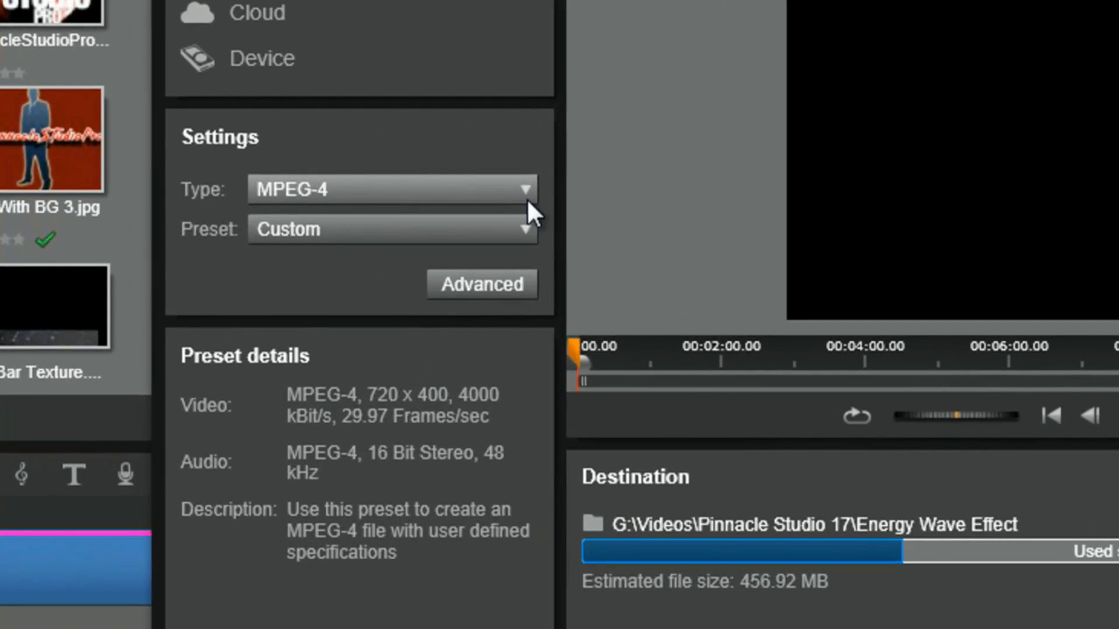
Review the available file types, keep MPEG-4 and choose the HD 1080p preset
{"action": "left_click", "coordinate": [527, 198]}
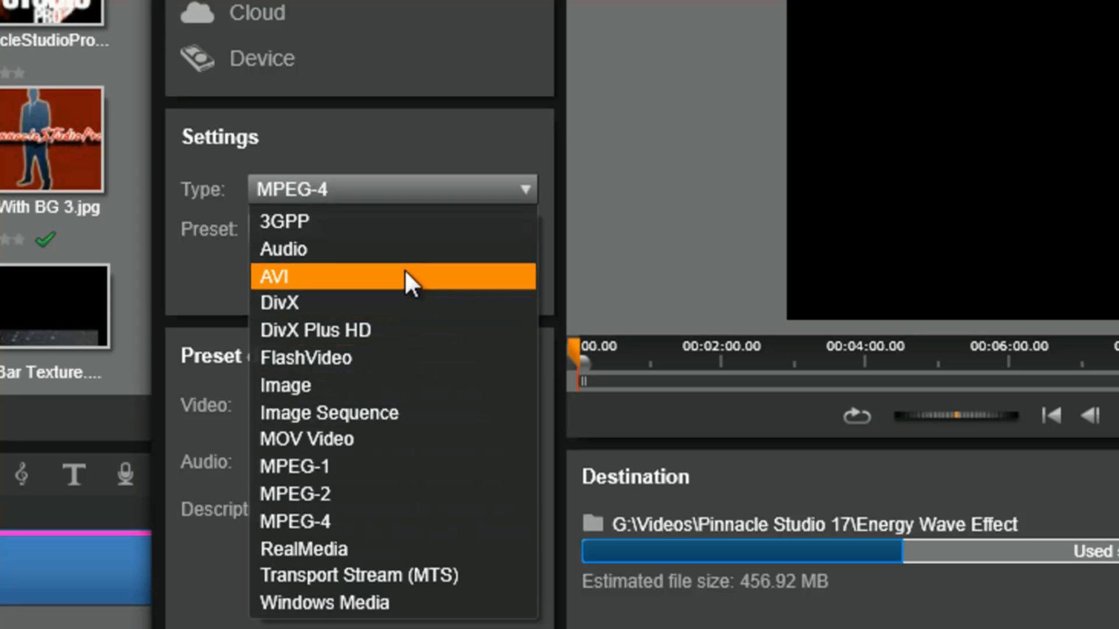
{"action": "left_click", "coordinate": [348, 520]}
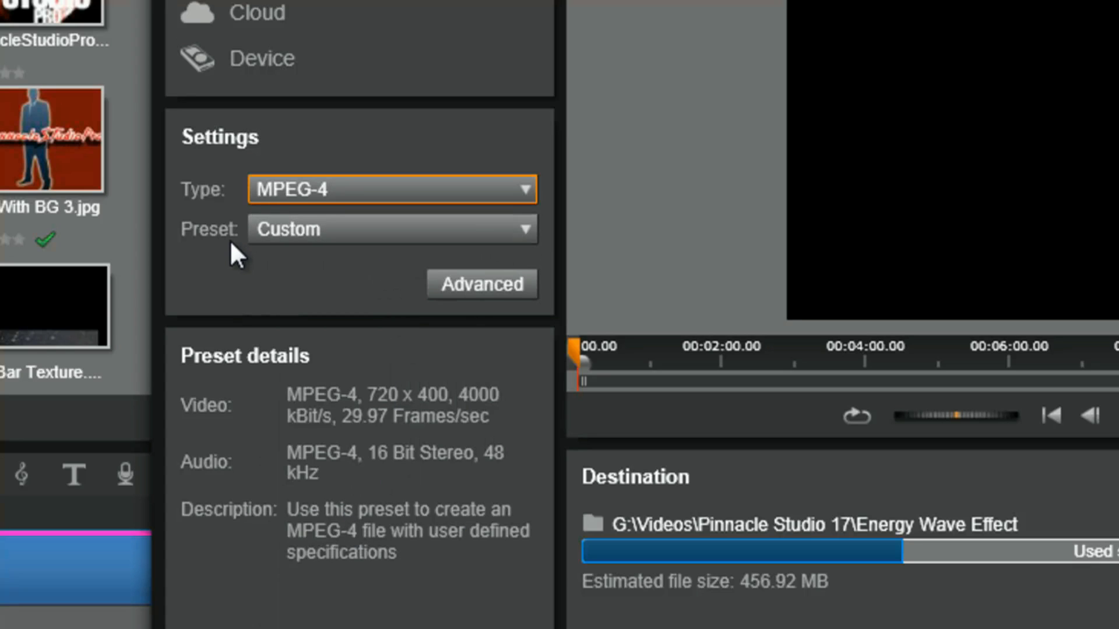
{"action": "left_click", "coordinate": [525, 236]}
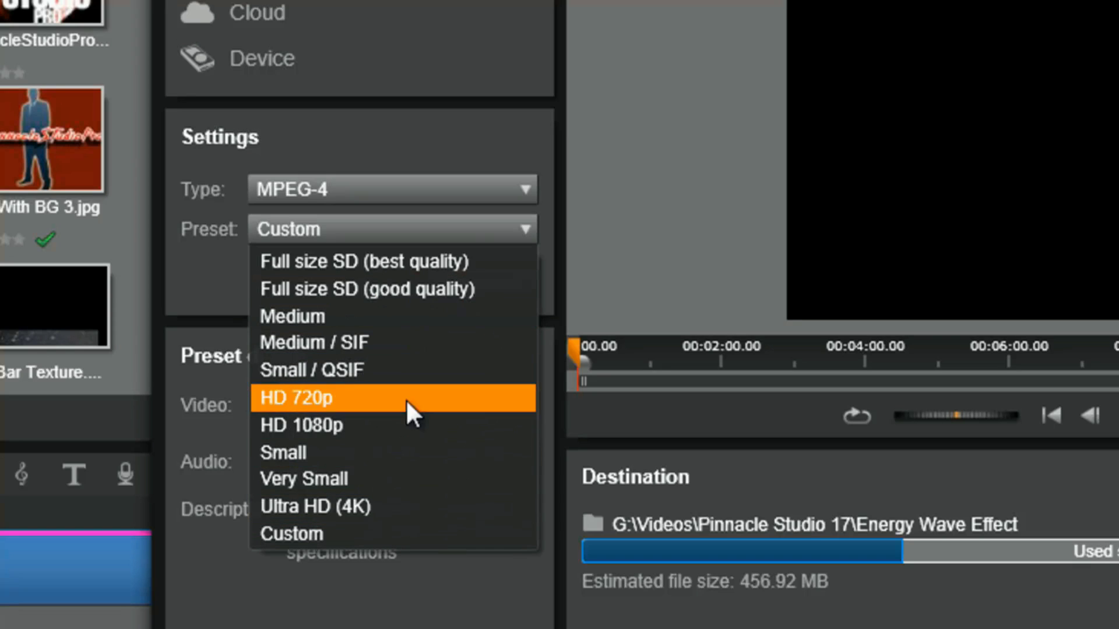
{"action": "left_click", "coordinate": [361, 427]}
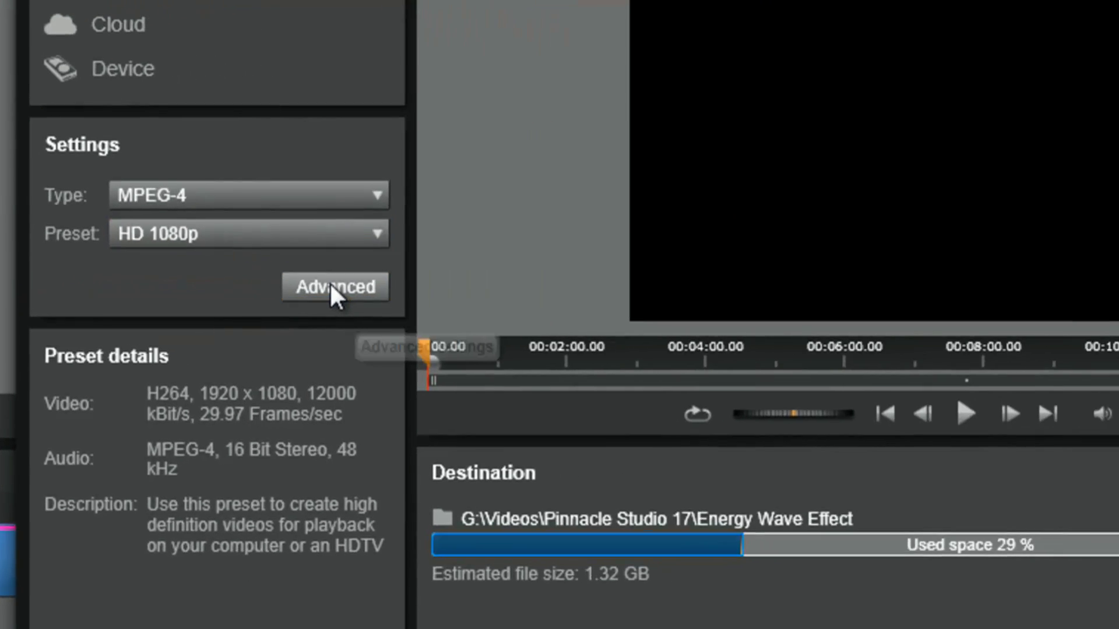
Examine the preprocessing options in the advanced settings of the HD 1080p preset and close them without changes
{"action": "left_click", "coordinate": [332, 287]}
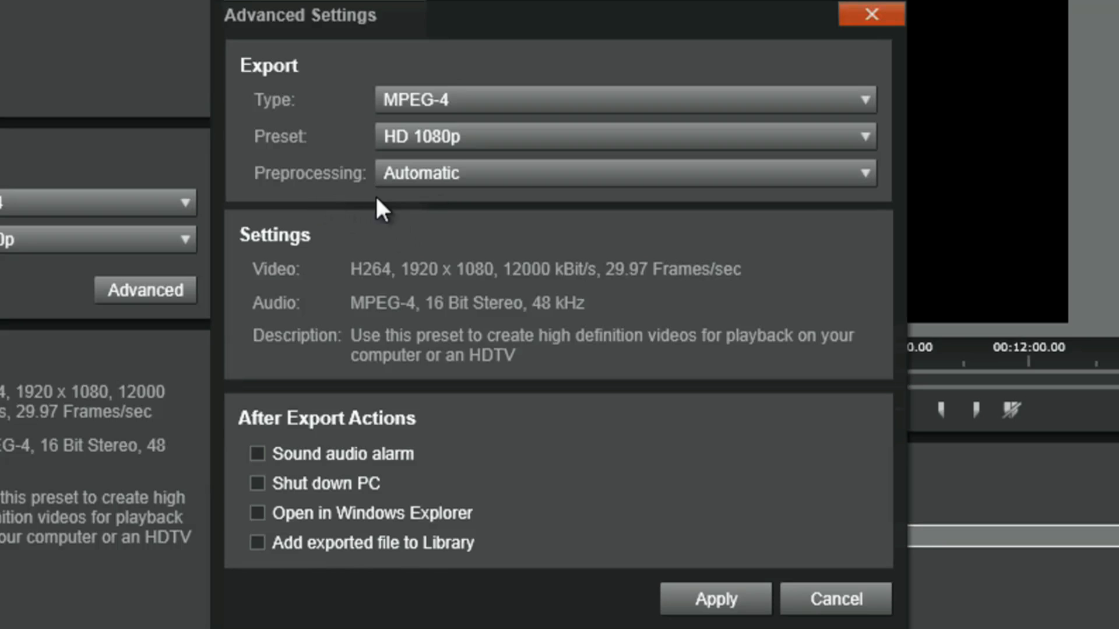
{"action": "left_click", "coordinate": [865, 173]}
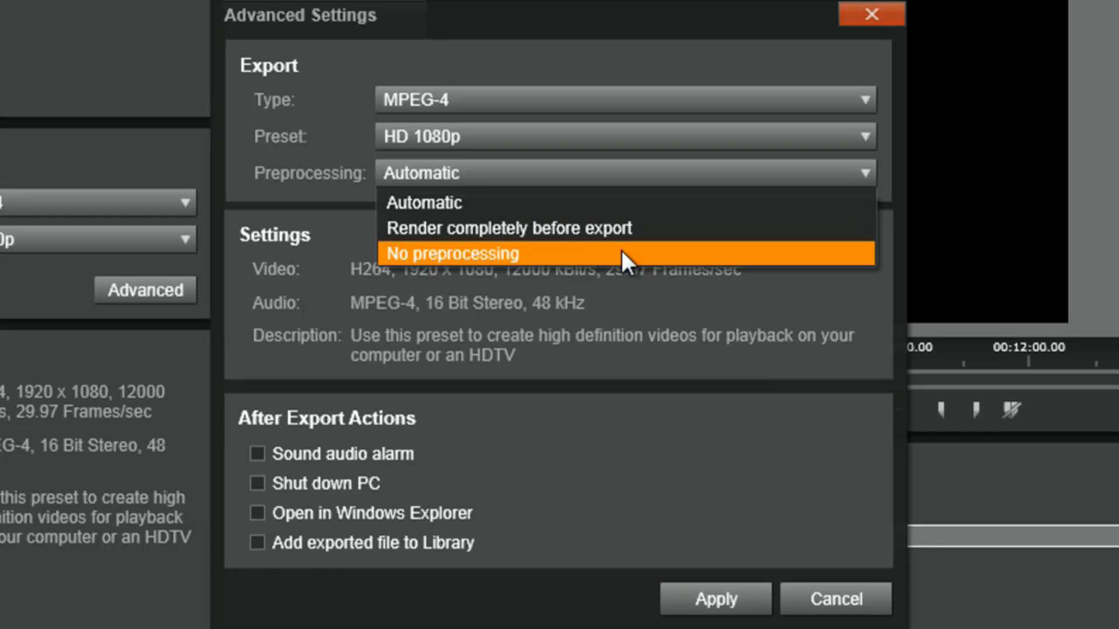
{"action": "left_click", "coordinate": [312, 210]}
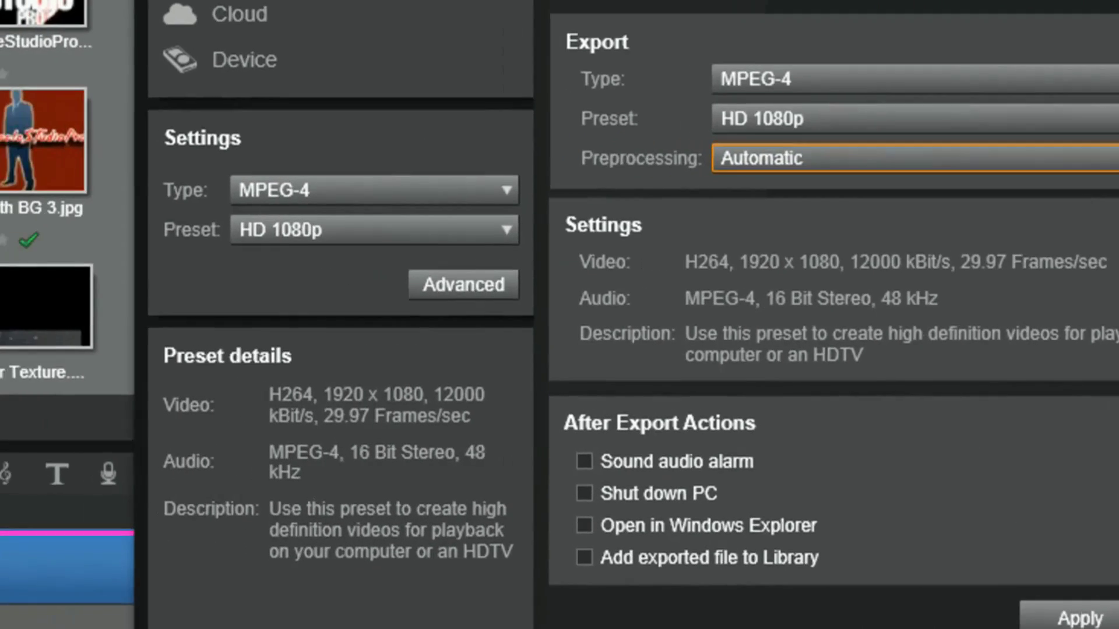
{"action": "key", "text": "Escape"}
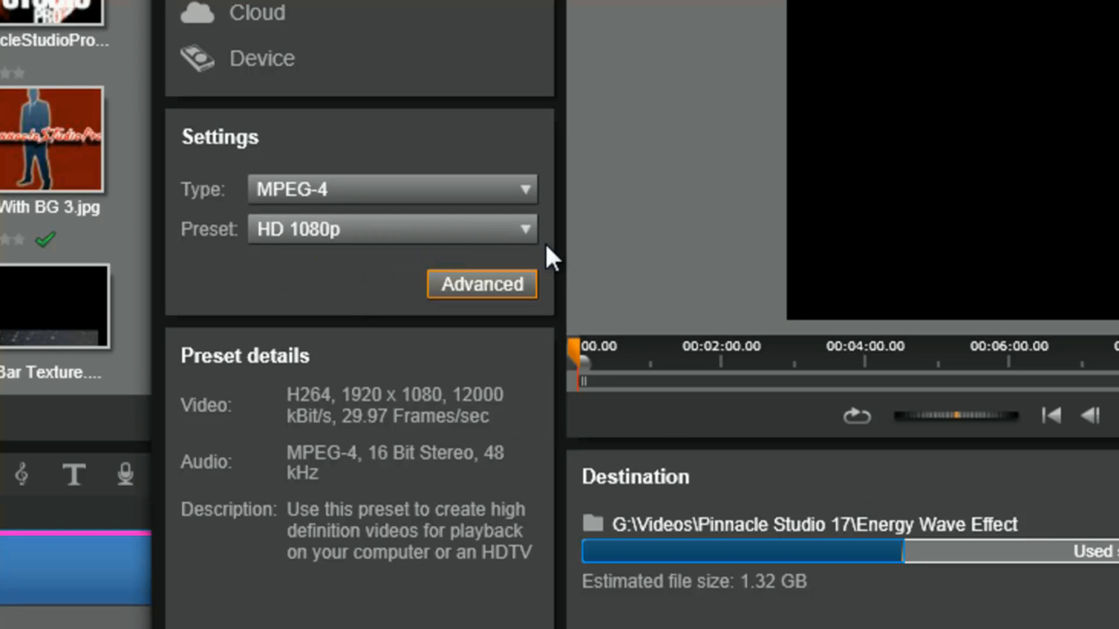
Choose the Custom preset for the MPEG-4 export and open its advanced settings
{"action": "left_click", "coordinate": [525, 229]}
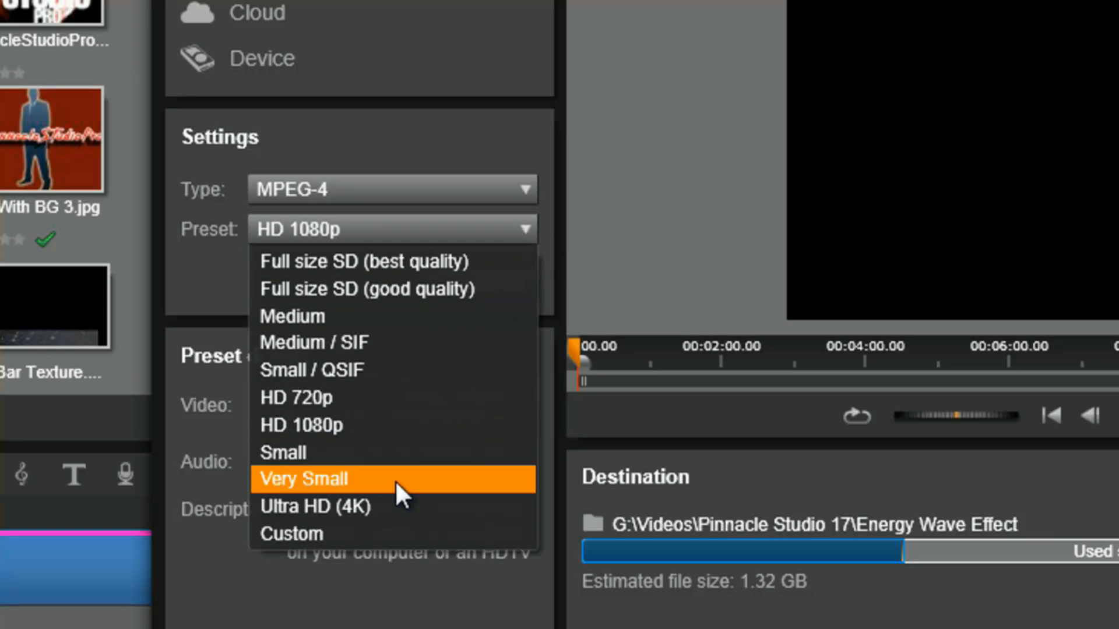
{"action": "left_click", "coordinate": [379, 533]}
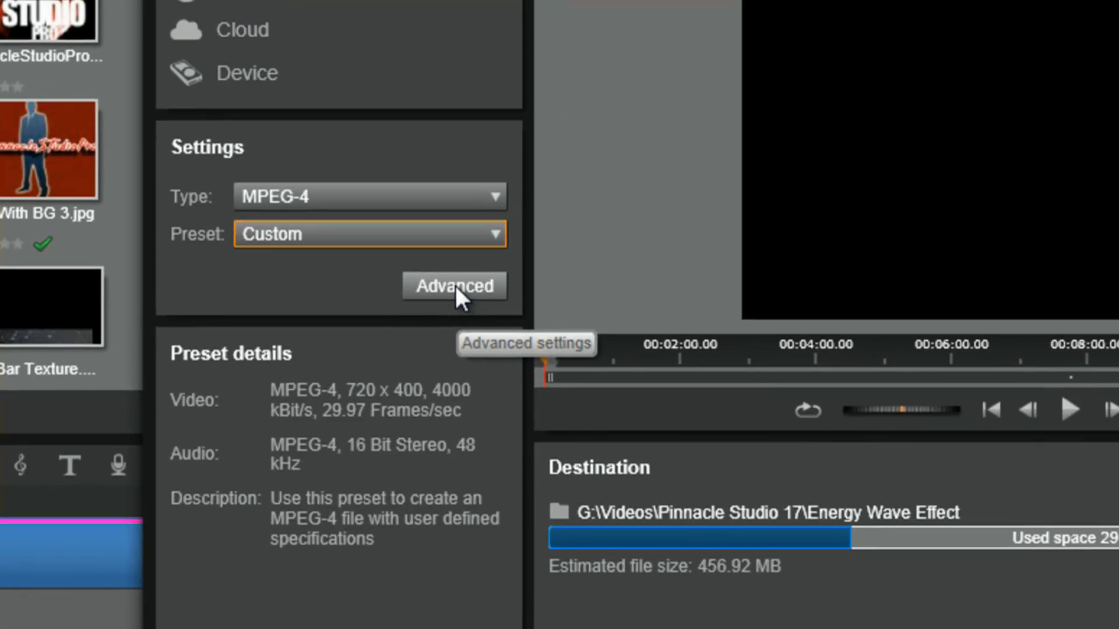
{"action": "left_click", "coordinate": [455, 287]}
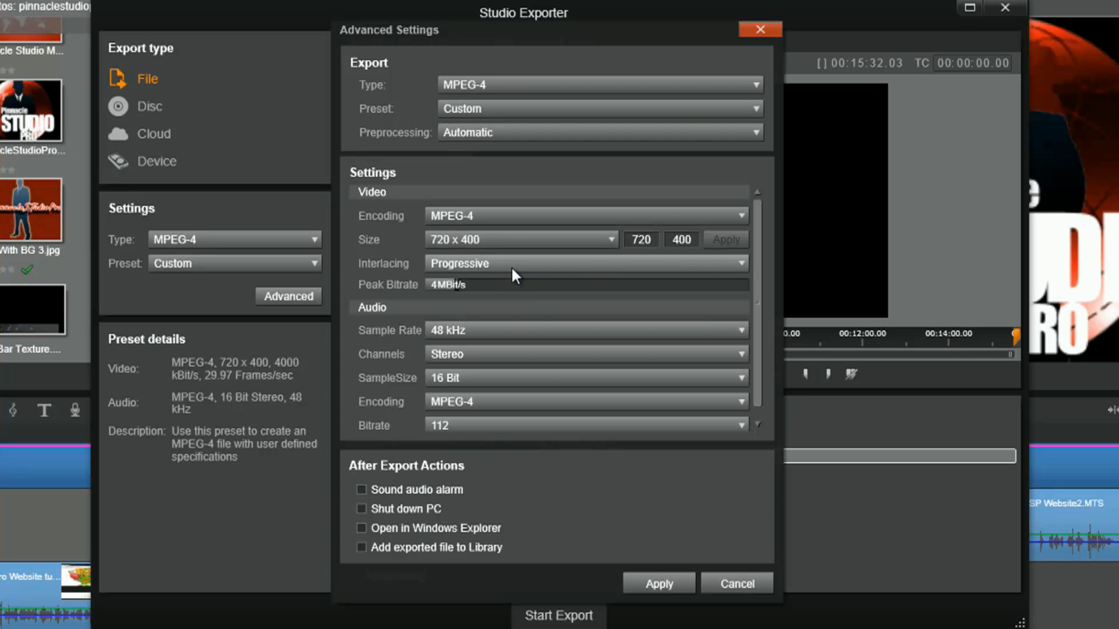
Review the interlacing choices and the remaining video and audio settings, keep Progressive, and close the advanced settings without applying changes
{"action": "left_click", "coordinate": [740, 261]}
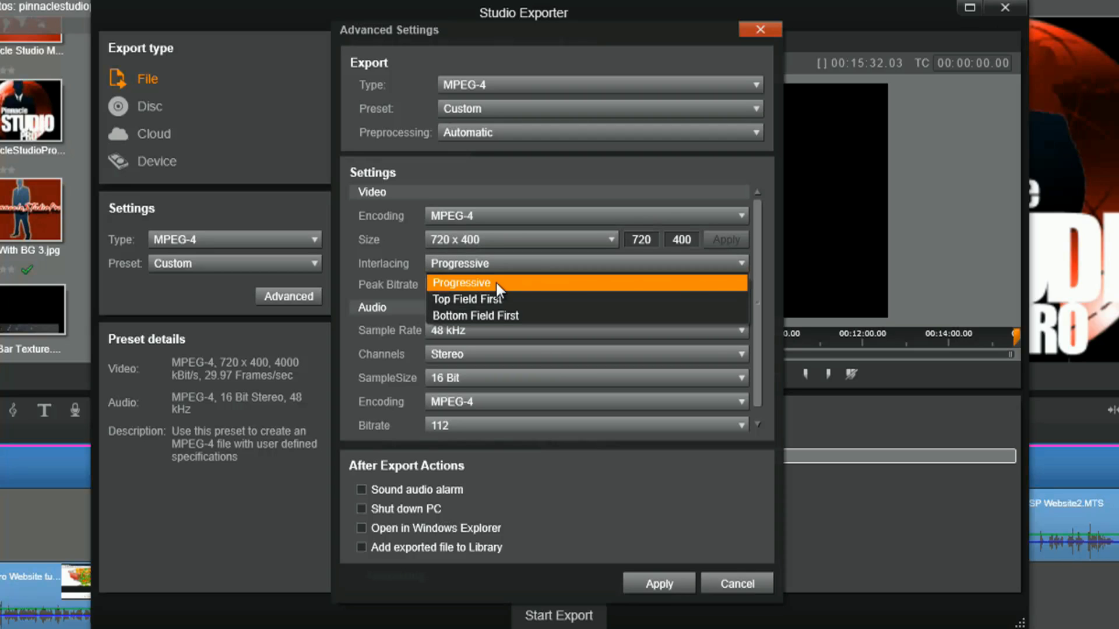
{"action": "left_click", "coordinate": [496, 282]}
{"action": "left_click", "coordinate": [739, 262]}
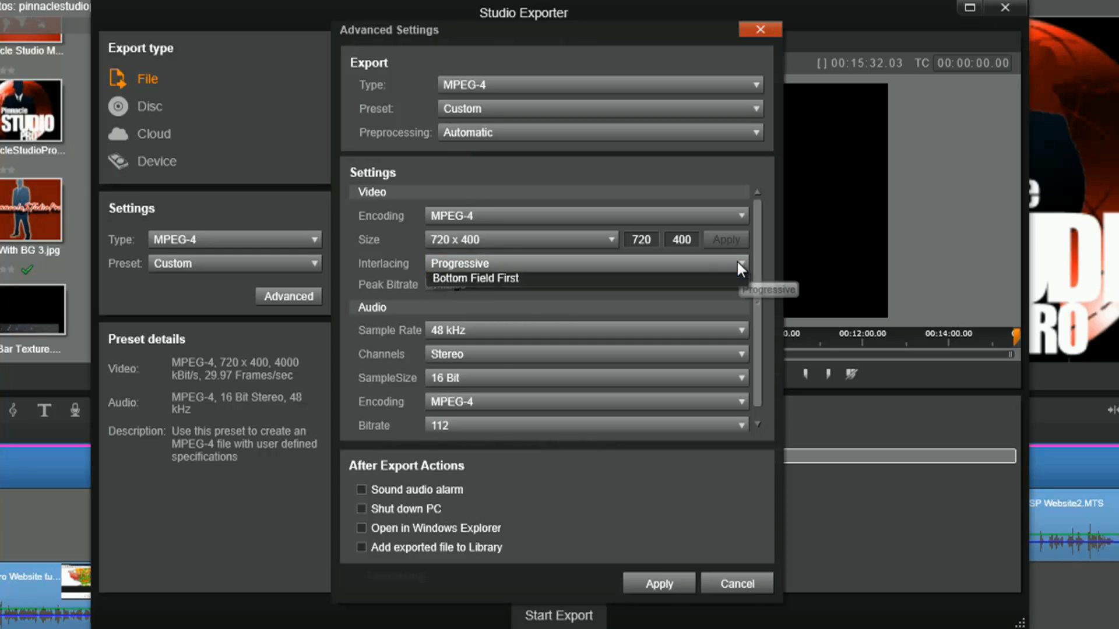
{"action": "left_click", "coordinate": [421, 321]}
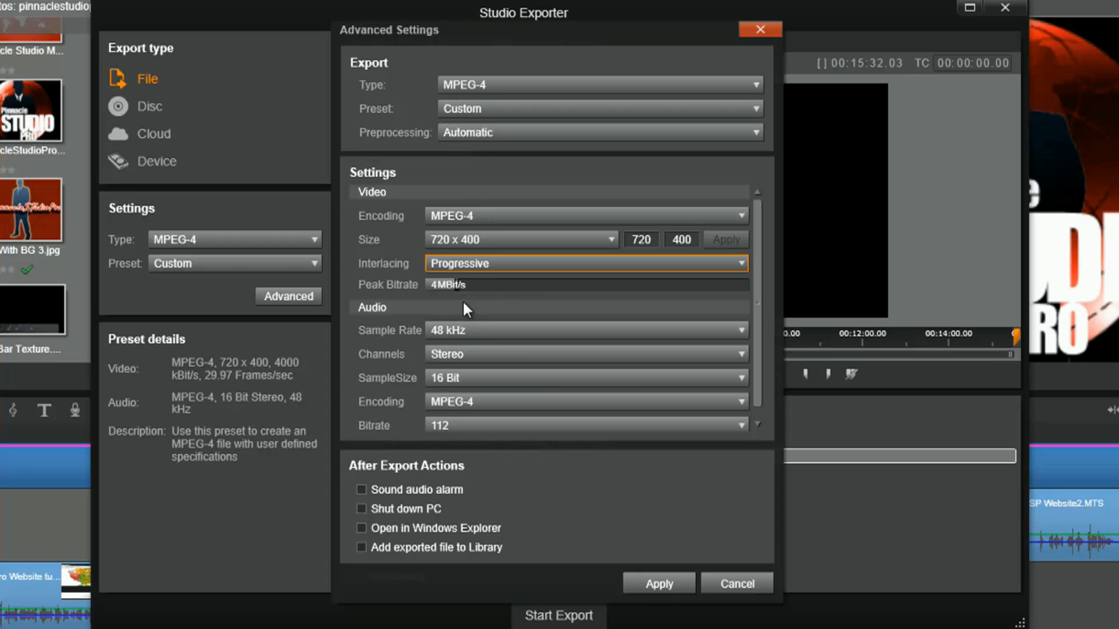
{"action": "left_click_drag", "start_coordinate": [753, 292], "coordinate": [759, 326]}
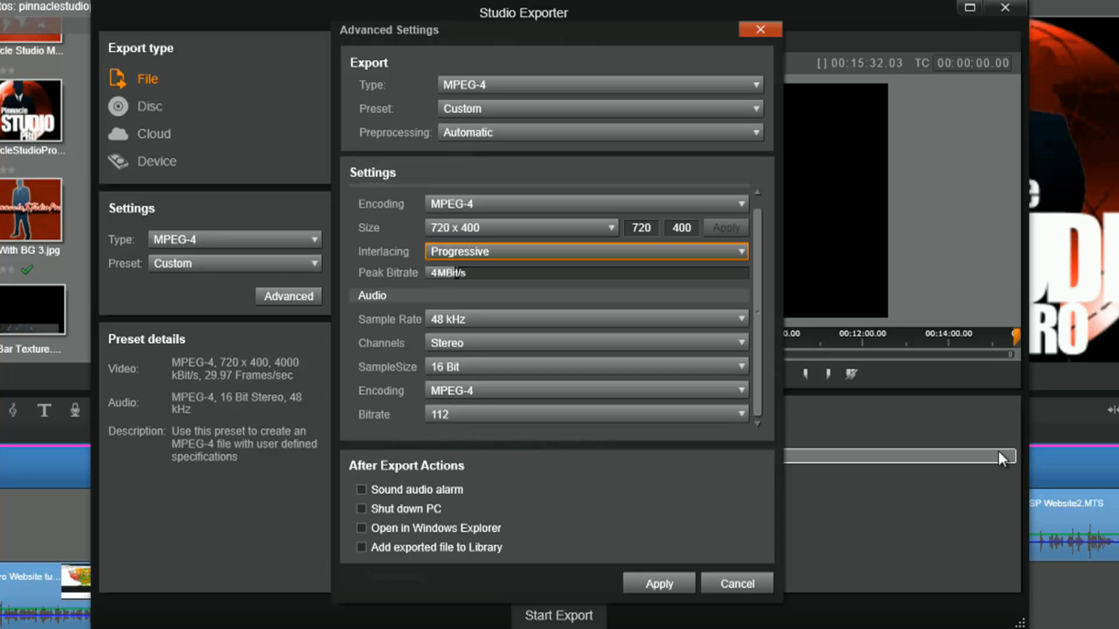
{"action": "left_click", "coordinate": [736, 584]}
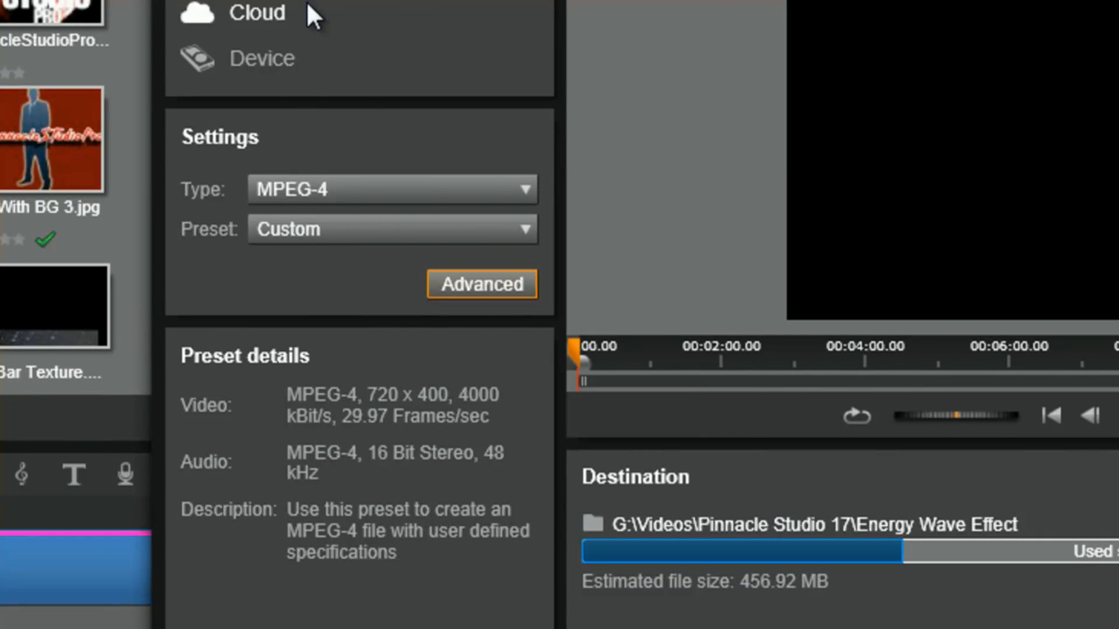
Set the export file type to Image, review its presets and keep Custom
{"action": "left_click", "coordinate": [536, 178]}
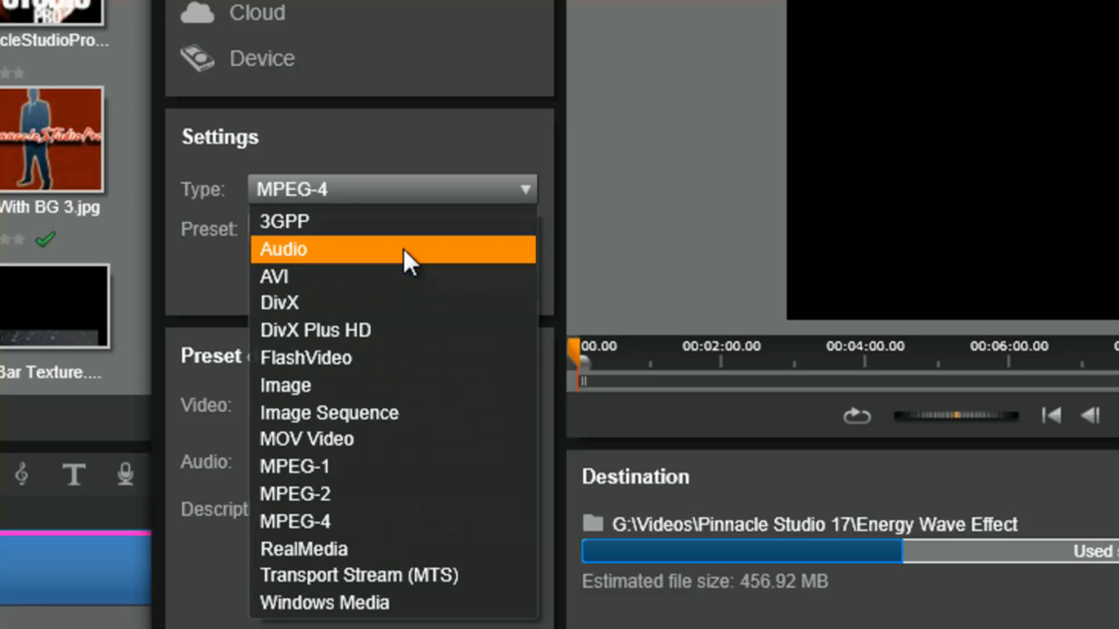
{"action": "left_click", "coordinate": [362, 398]}
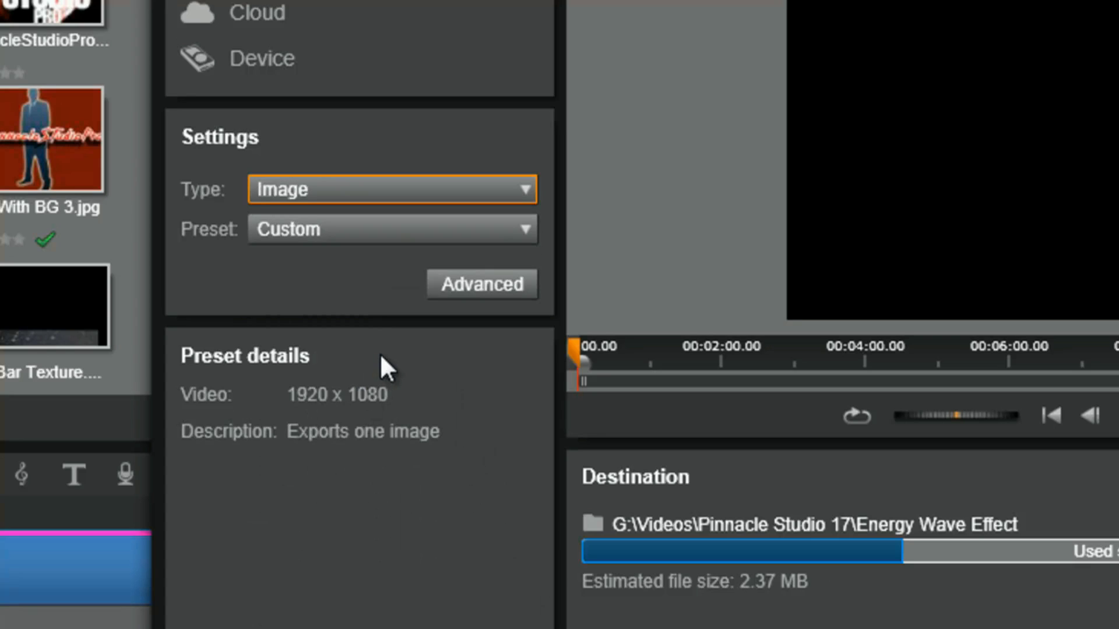
{"action": "left_click", "coordinate": [527, 231]}
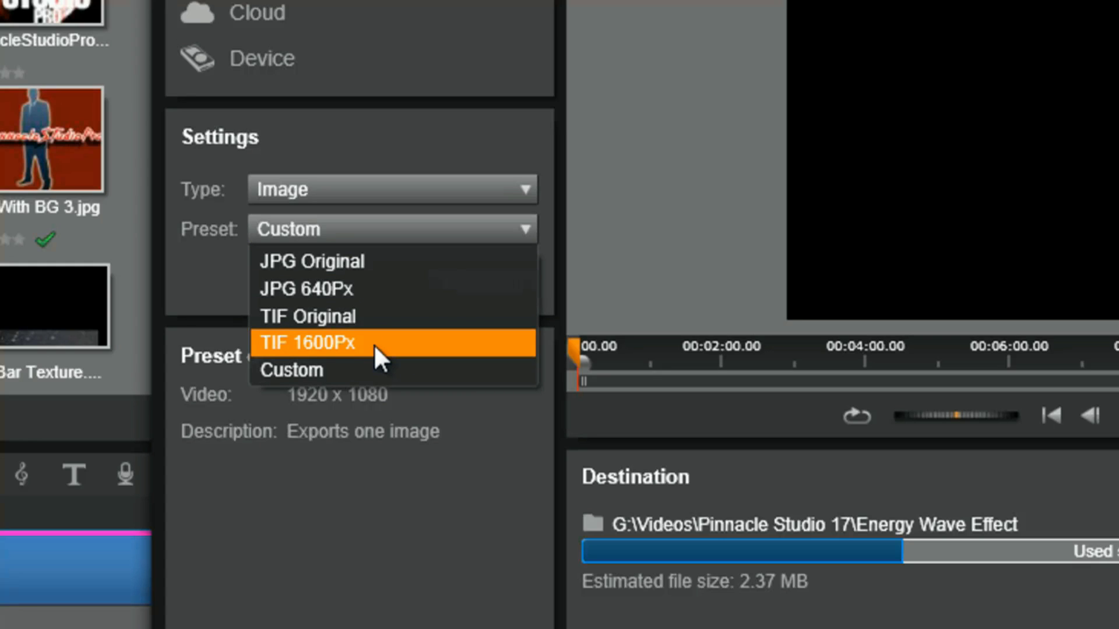
{"action": "left_click", "coordinate": [349, 361]}
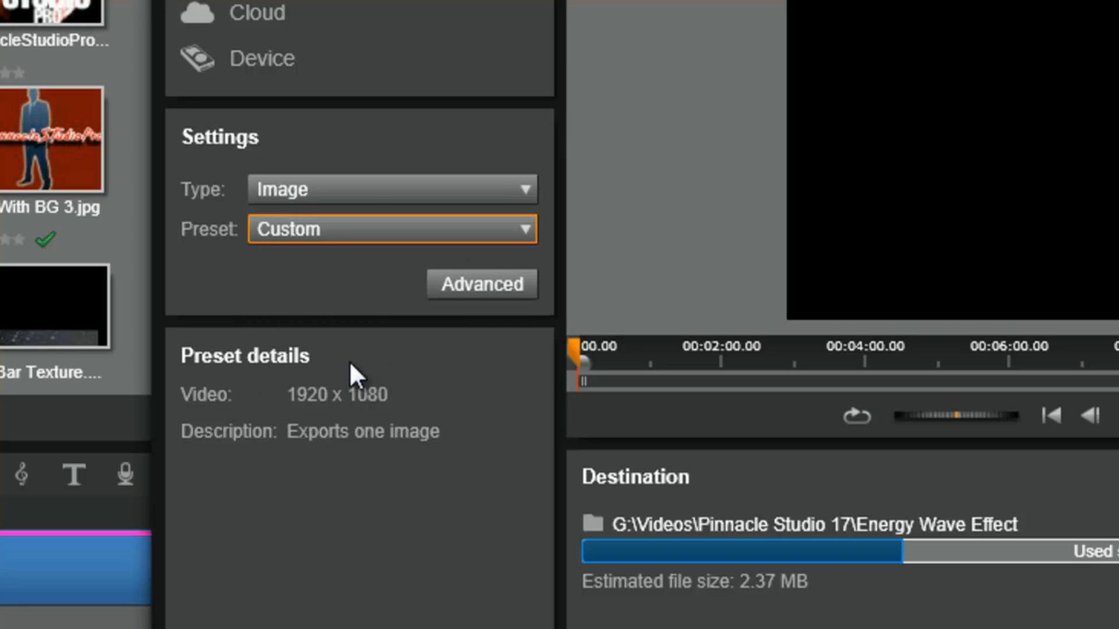
Examine the image format and image size options in the Image type's advanced settings and cancel without changes
{"action": "left_click", "coordinate": [456, 282]}
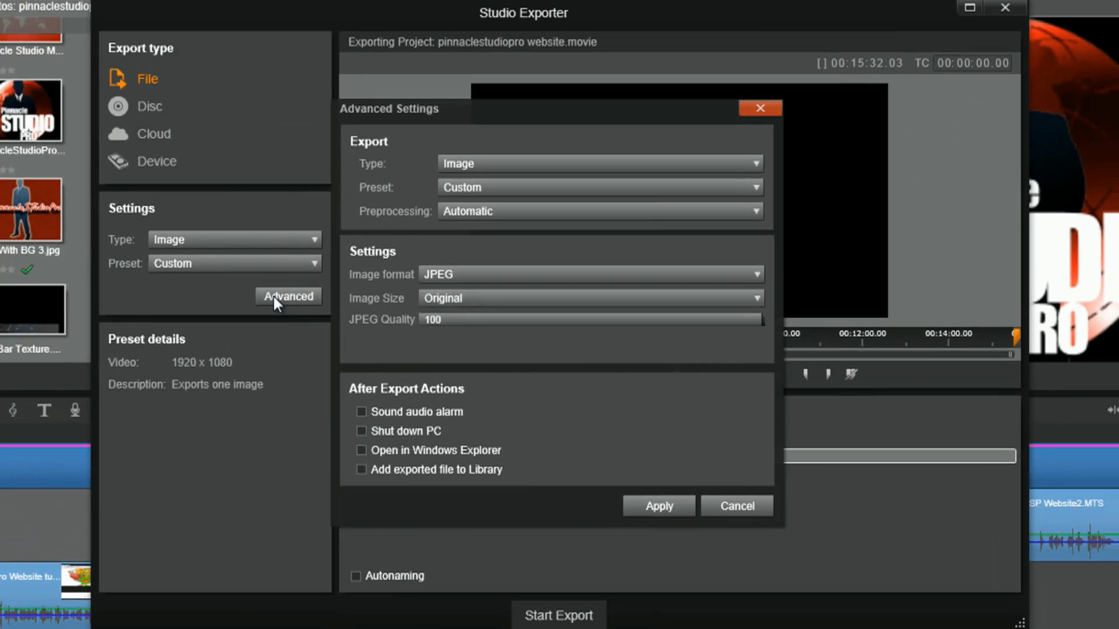
{"action": "left_click", "coordinate": [756, 275]}
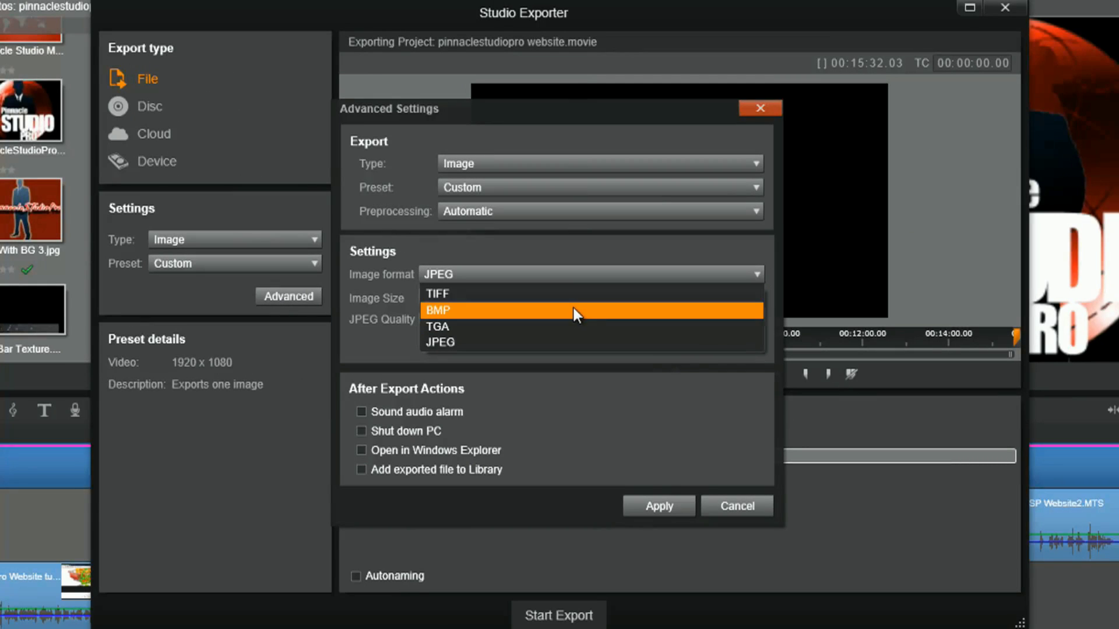
{"action": "left_click", "coordinate": [383, 334]}
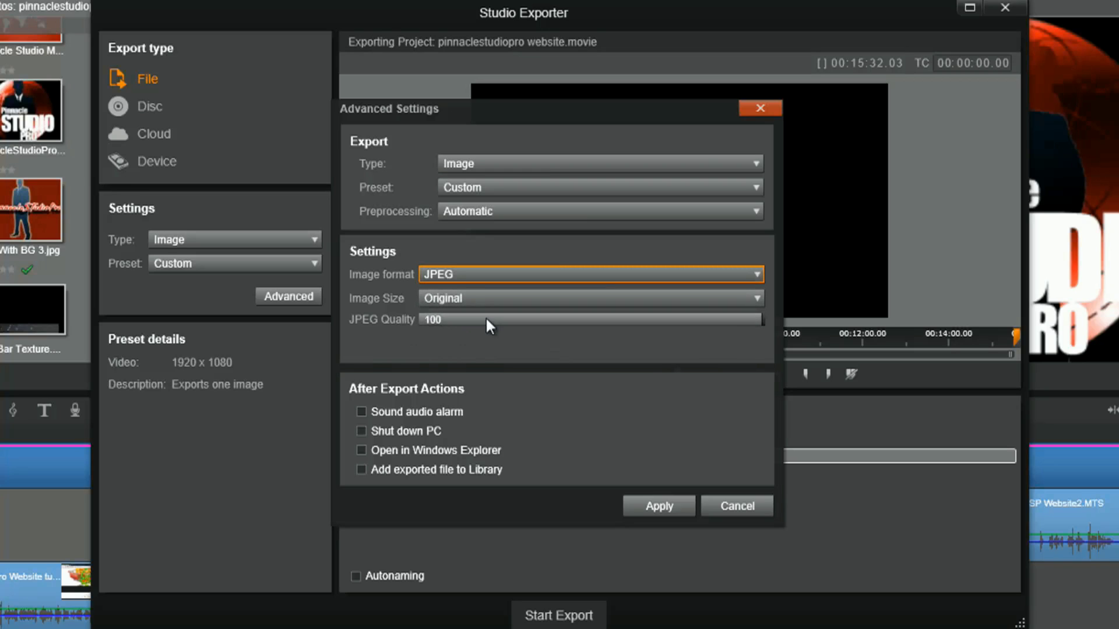
{"action": "left_click", "coordinate": [755, 295]}
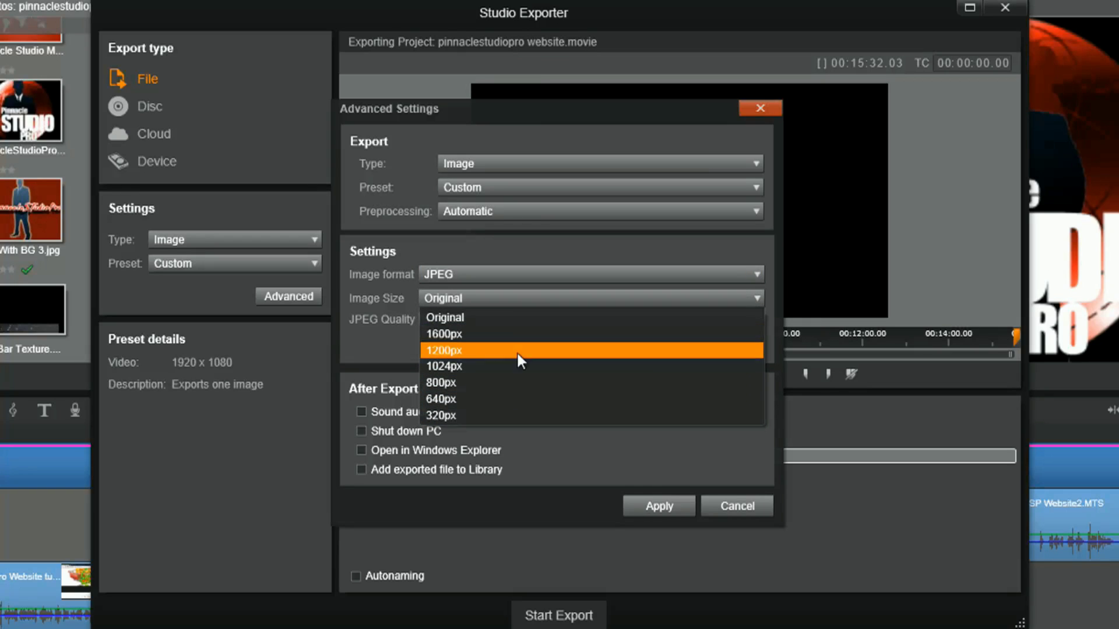
{"action": "left_click", "coordinate": [382, 333]}
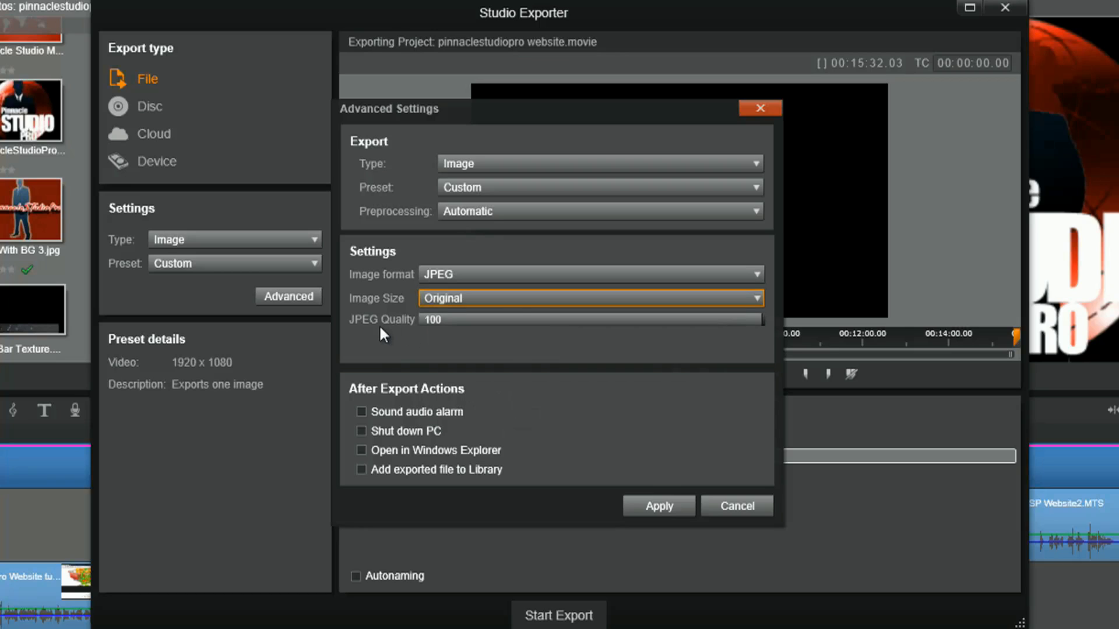
{"action": "left_click", "coordinate": [742, 505]}
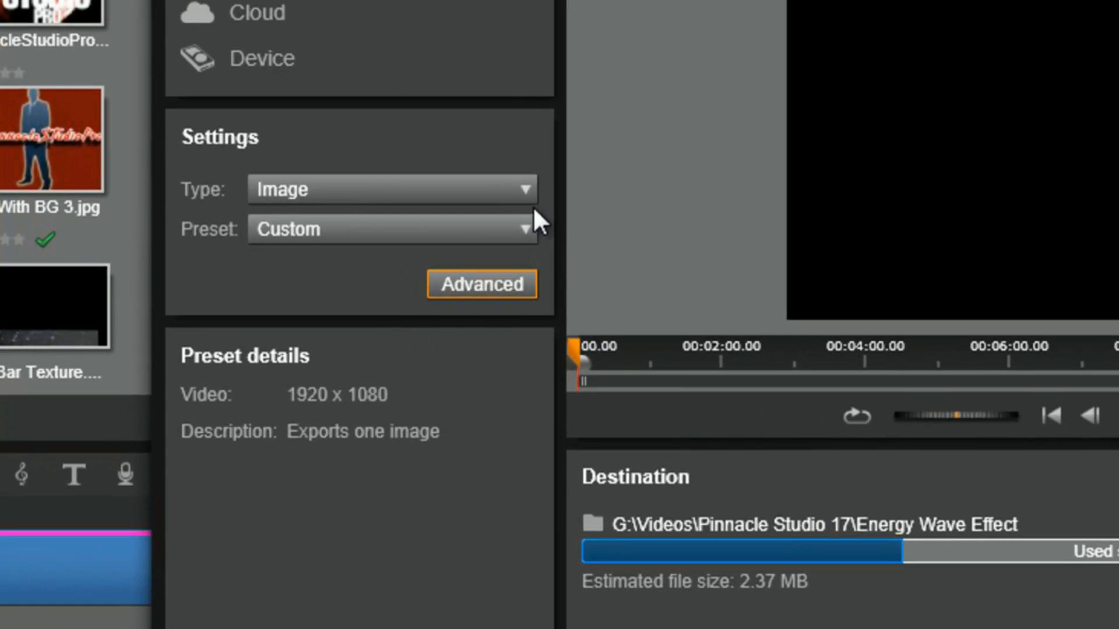
Change the export file type to Image Sequence, review its presets and keep Custom
{"action": "left_click", "coordinate": [527, 190]}
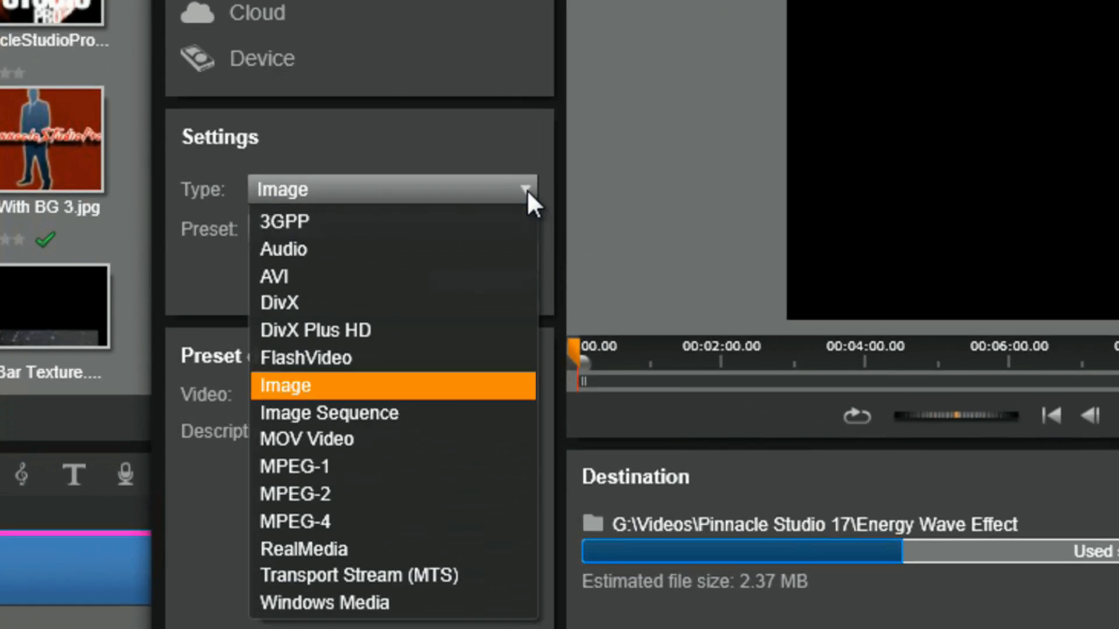
{"action": "left_click", "coordinate": [415, 407]}
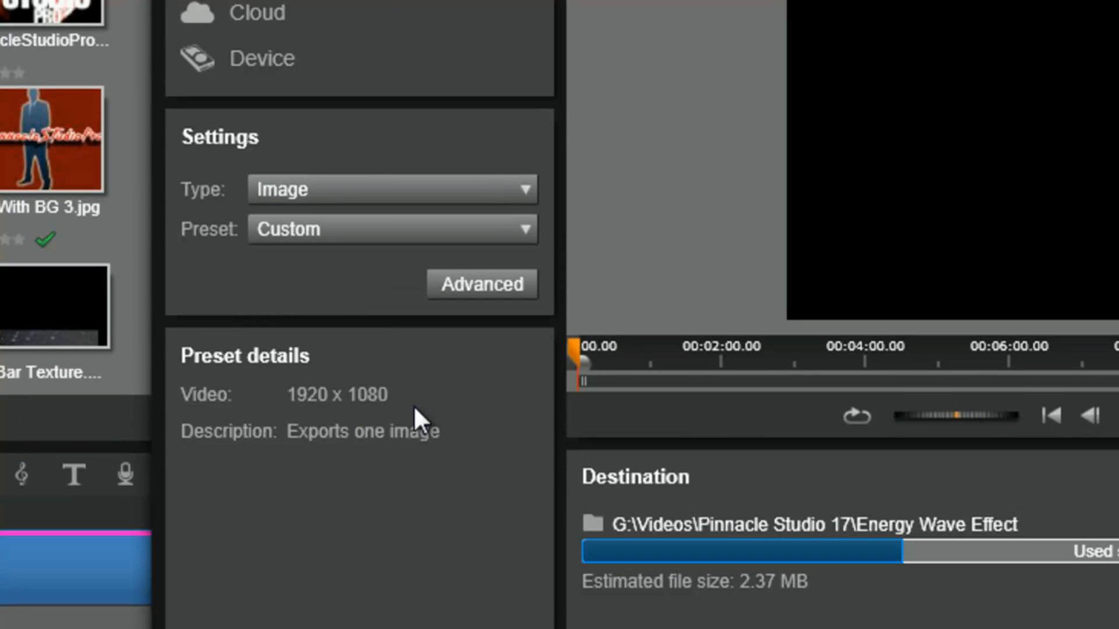
{"action": "left_click", "coordinate": [515, 232]}
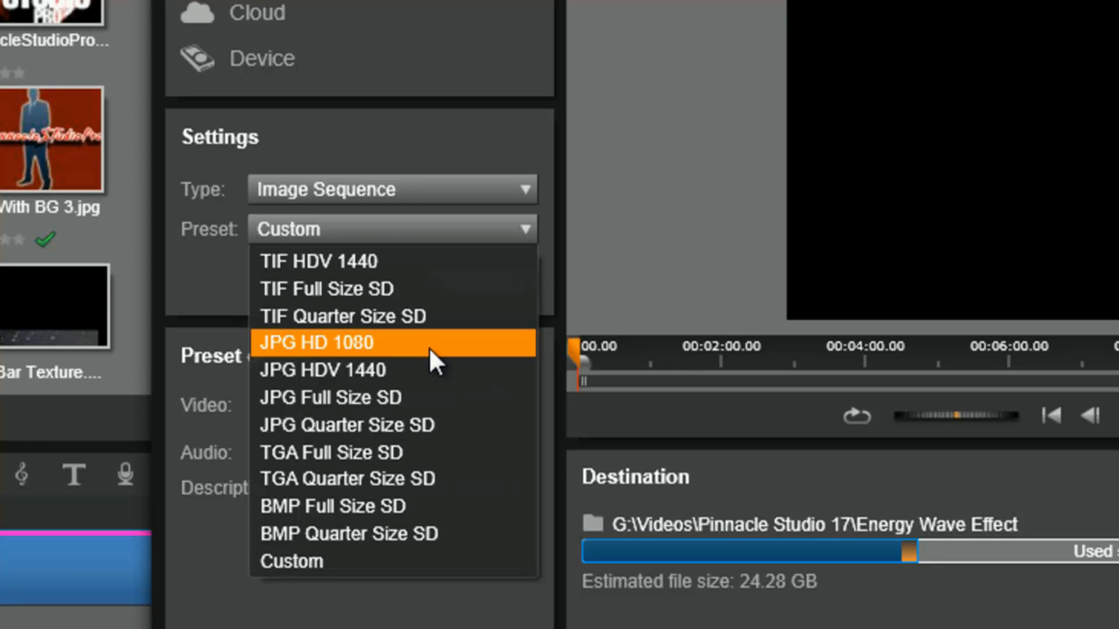
{"action": "left_click", "coordinate": [321, 562]}
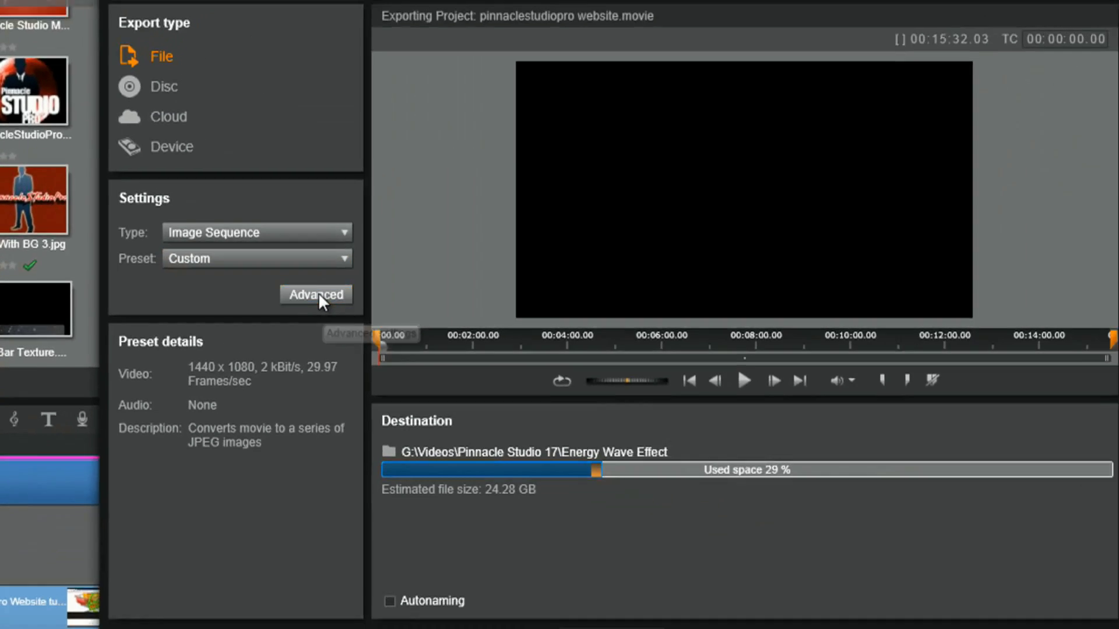
Examine the frame size options in the Image Sequence advanced settings and cancel without changes
{"action": "left_click", "coordinate": [485, 284]}
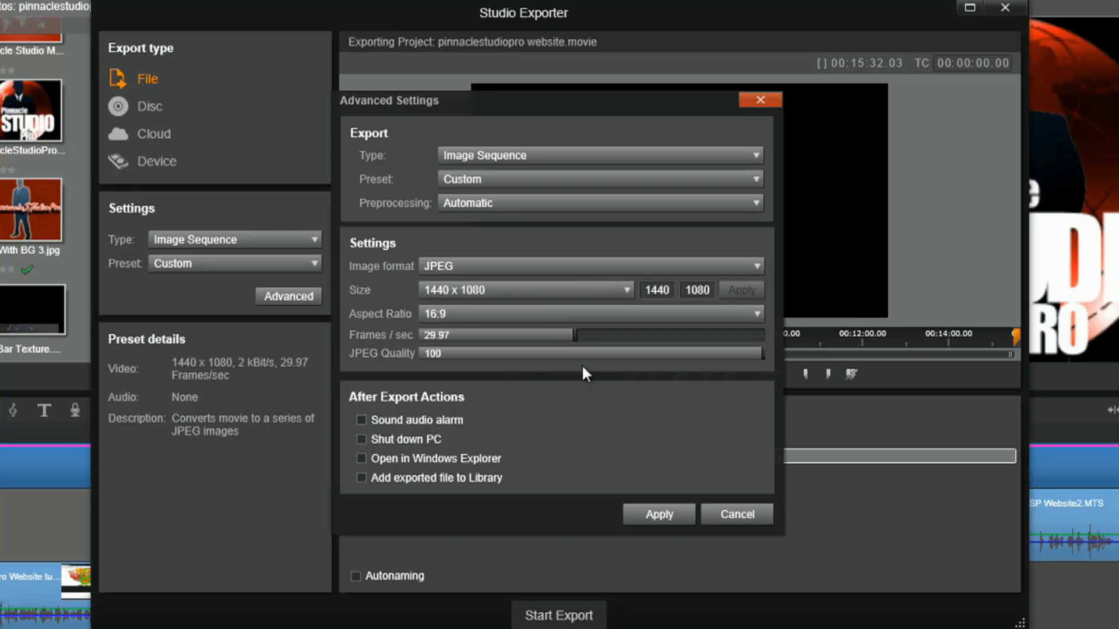
{"action": "left_click", "coordinate": [626, 291]}
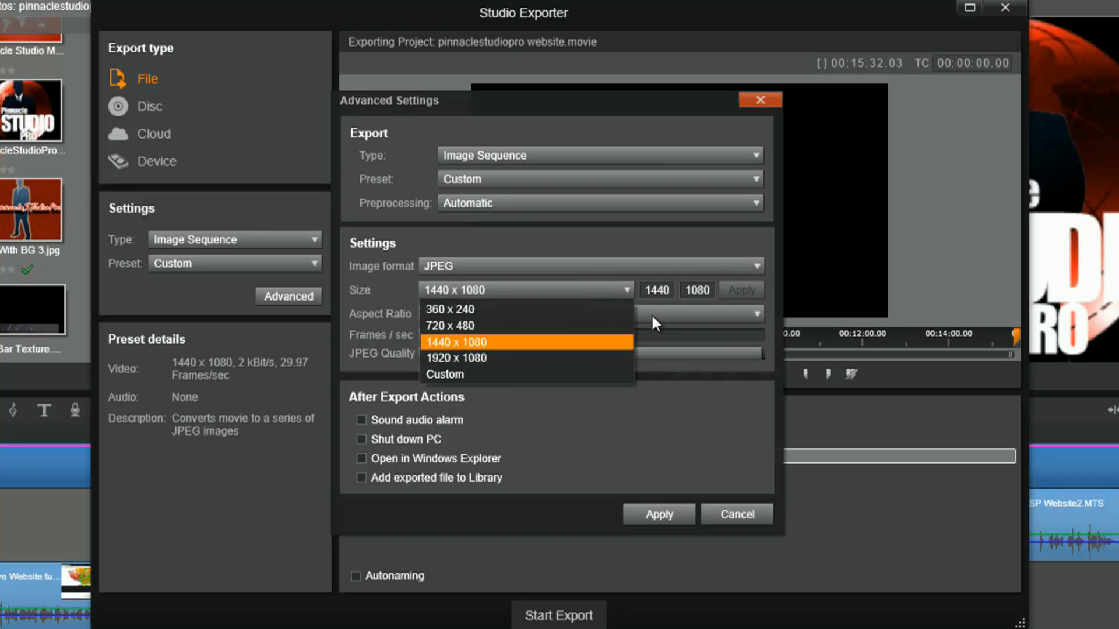
{"action": "left_click", "coordinate": [660, 290]}
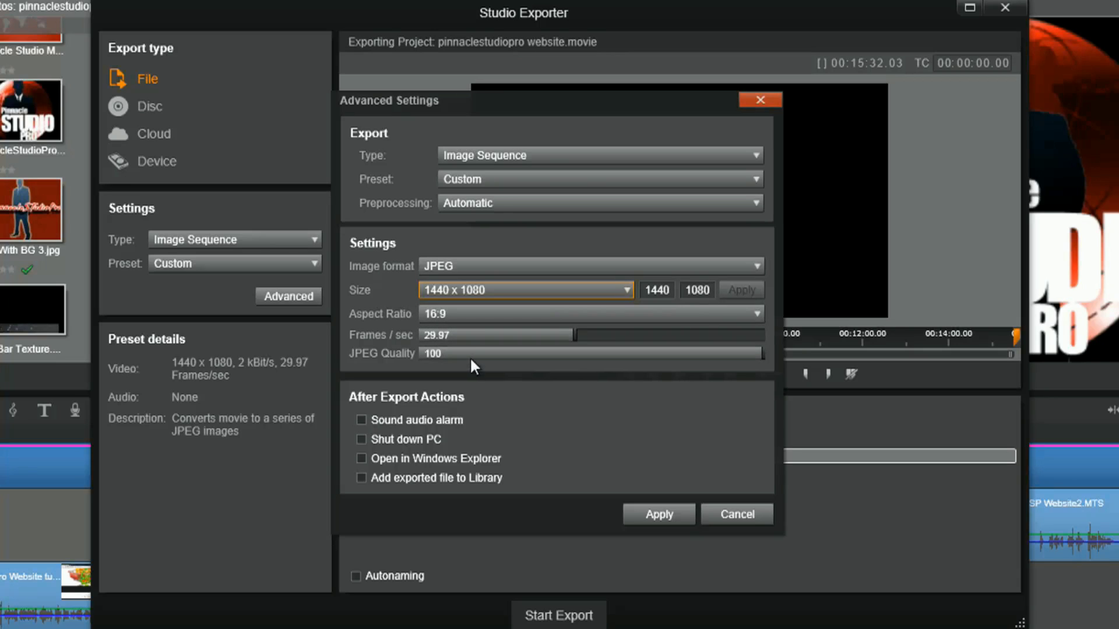
{"action": "left_click", "coordinate": [739, 513]}
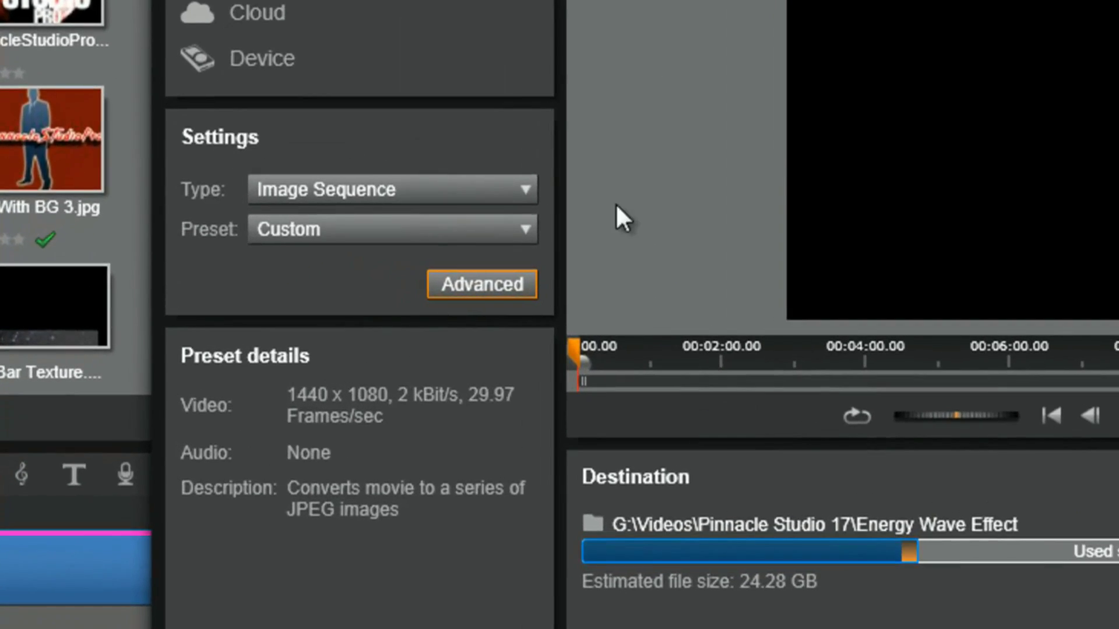
Change the export file type to Audio, review its presets and keep Custom
{"action": "left_click", "coordinate": [515, 189]}
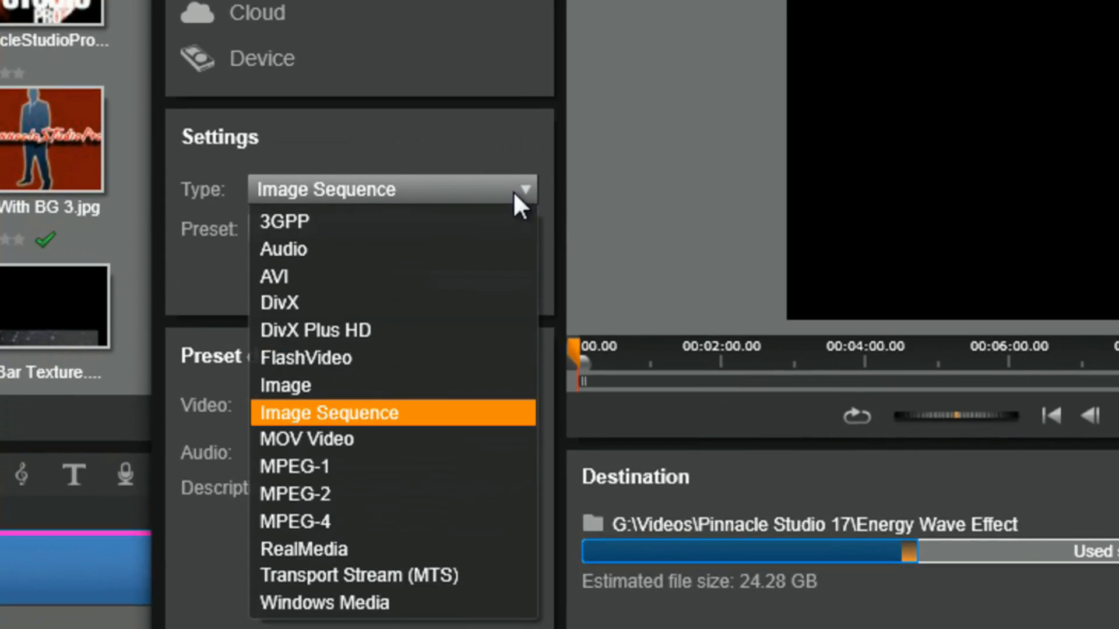
{"action": "left_click", "coordinate": [408, 249]}
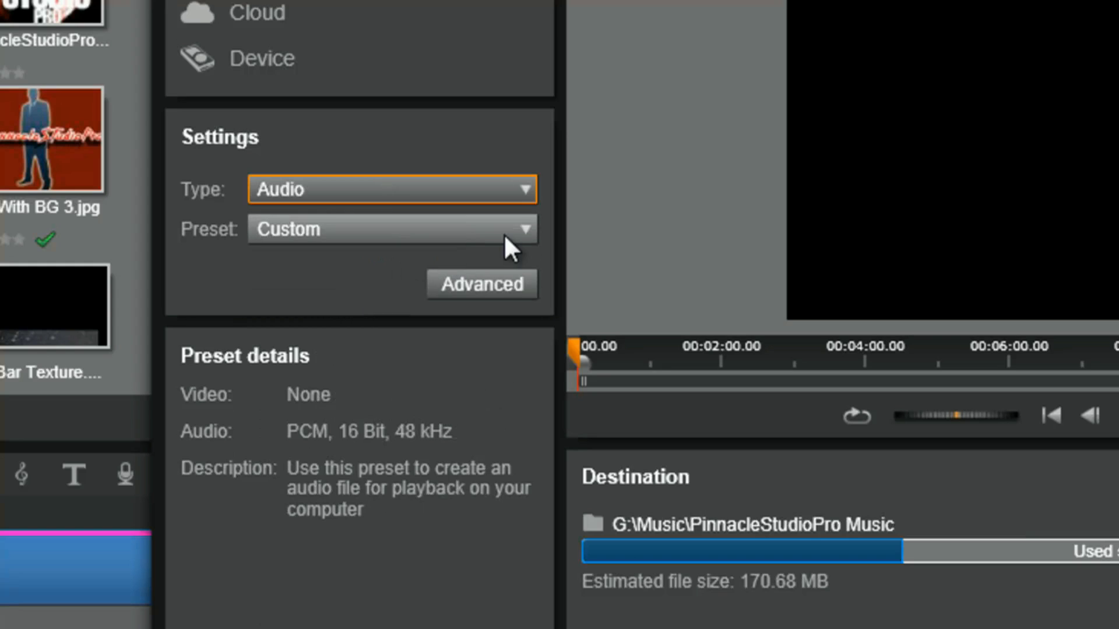
{"action": "left_click", "coordinate": [525, 231]}
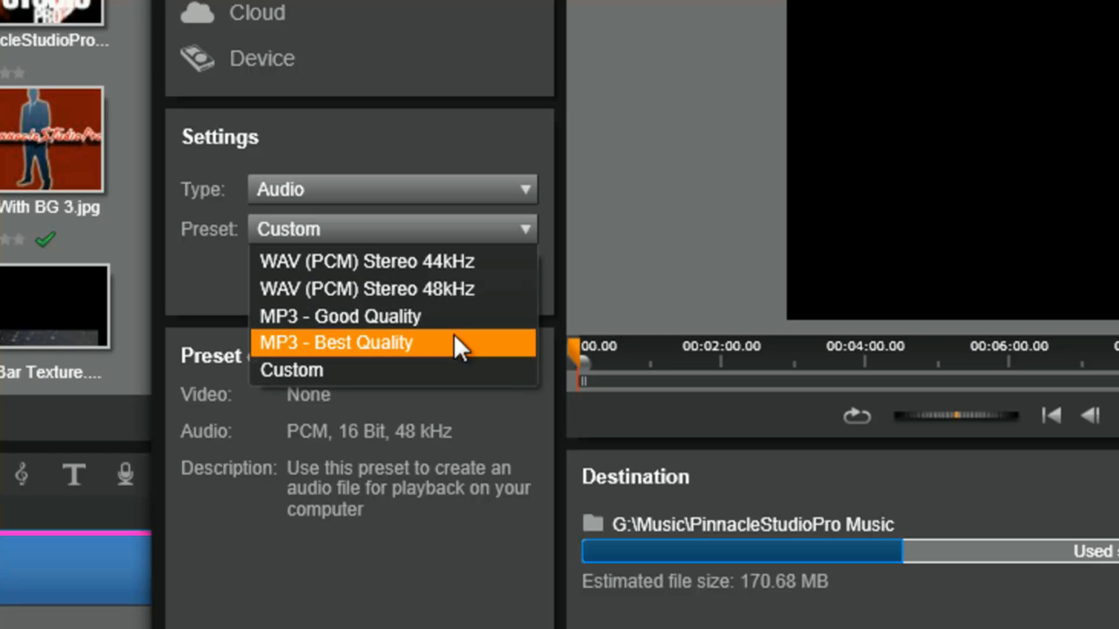
{"action": "left_click", "coordinate": [432, 368]}
Examine the sample rate and encoding options in the Audio type's advanced settings and cancel without changes
{"action": "left_click", "coordinate": [466, 292]}
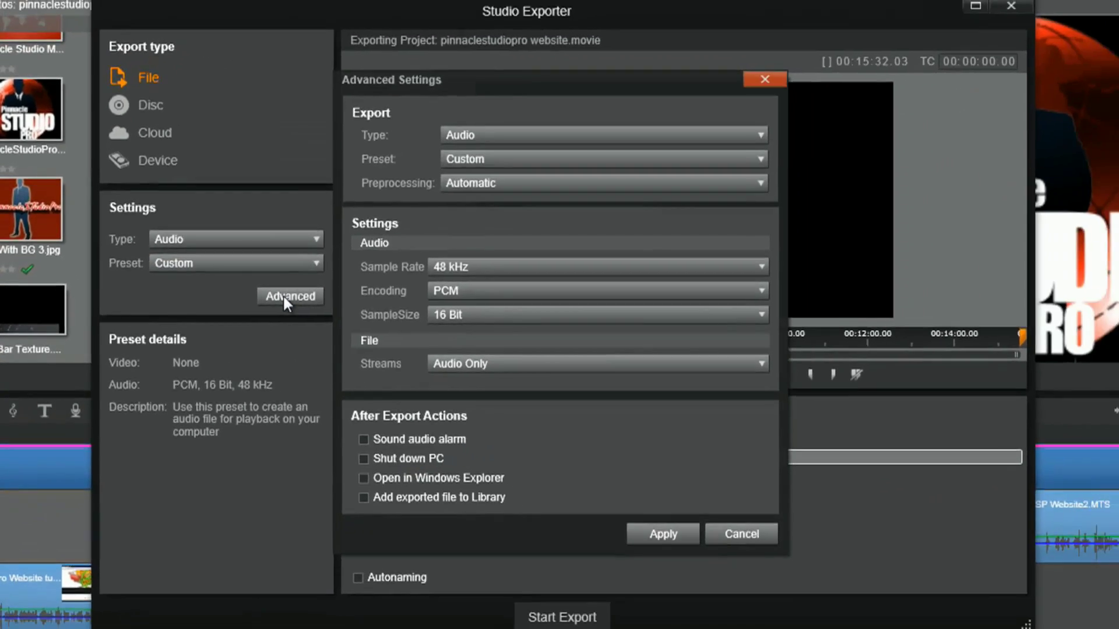
{"action": "left_click", "coordinate": [760, 266]}
{"action": "left_click", "coordinate": [714, 245]}
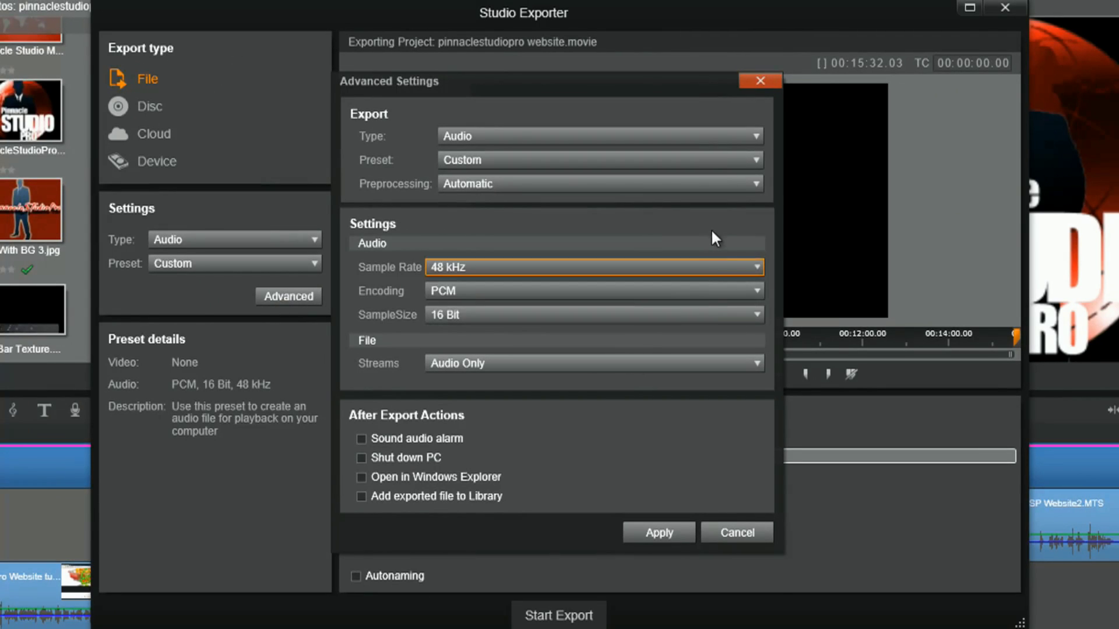
{"action": "left_click", "coordinate": [756, 289]}
{"action": "left_click", "coordinate": [450, 311]}
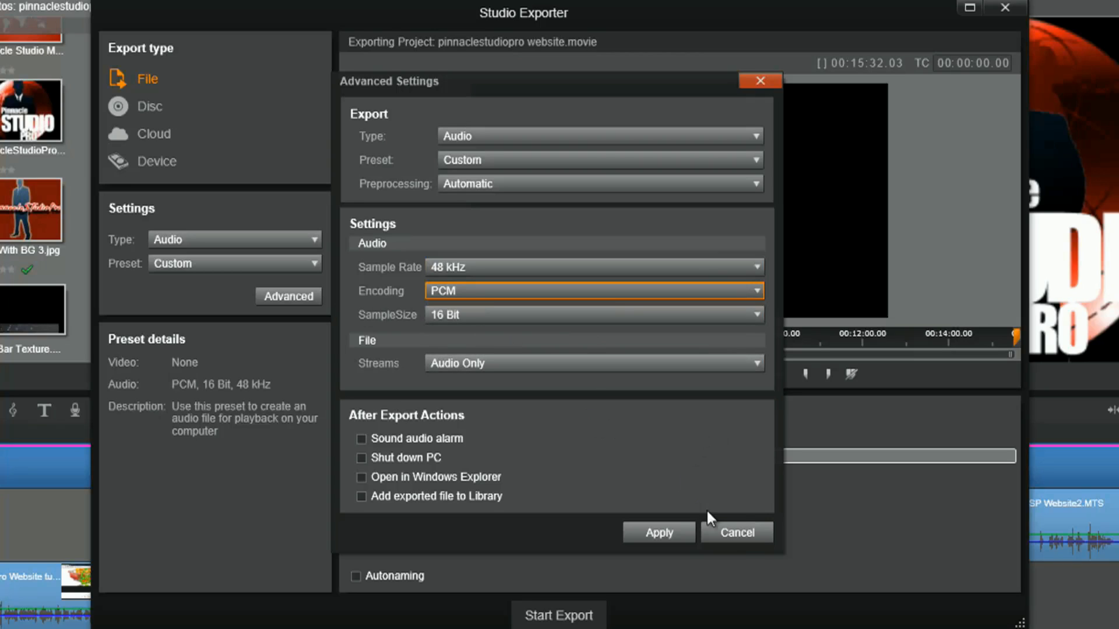
{"action": "left_click", "coordinate": [737, 532]}
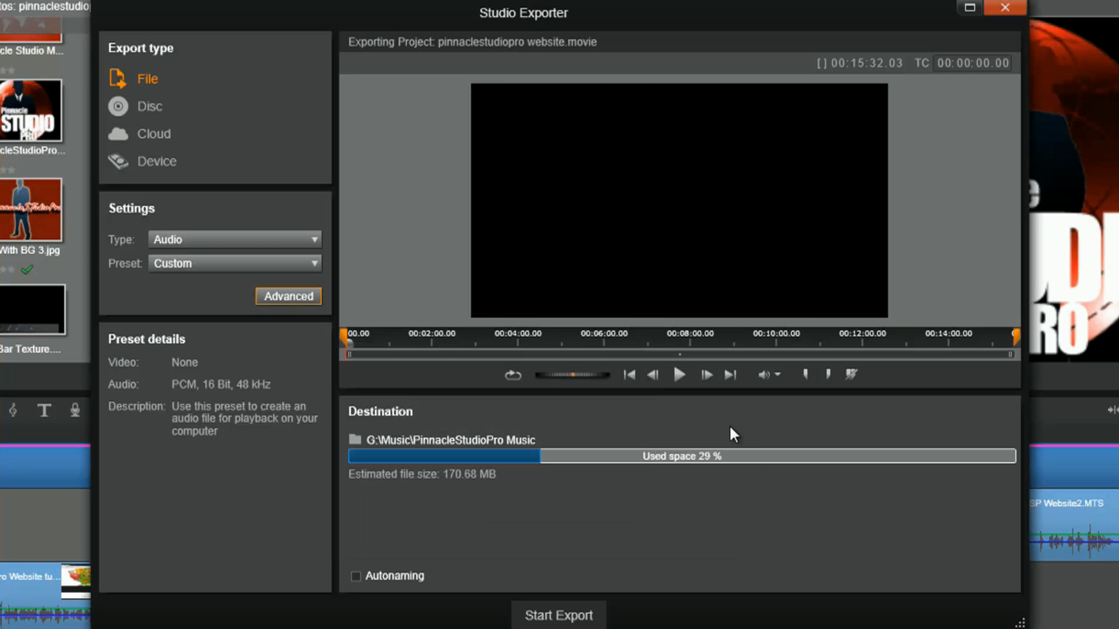
Switch the export type to Disc, review the disc types and AVCHD2 presets, and keep Fit to disc
{"action": "left_click", "coordinate": [154, 104]}
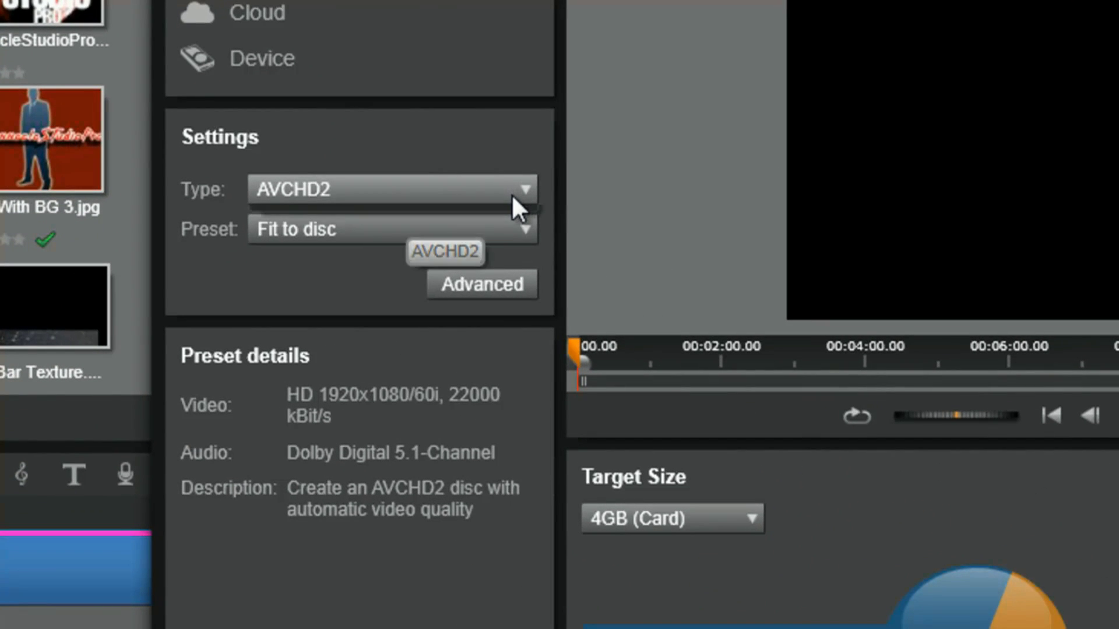
{"action": "left_click", "coordinate": [512, 195]}
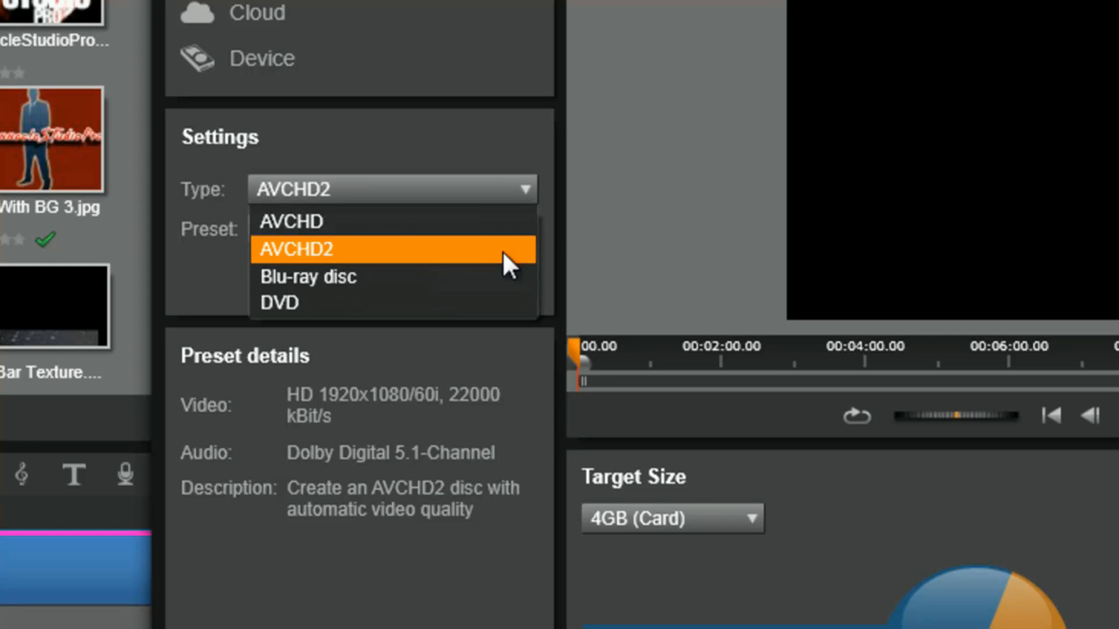
{"action": "left_click", "coordinate": [492, 191]}
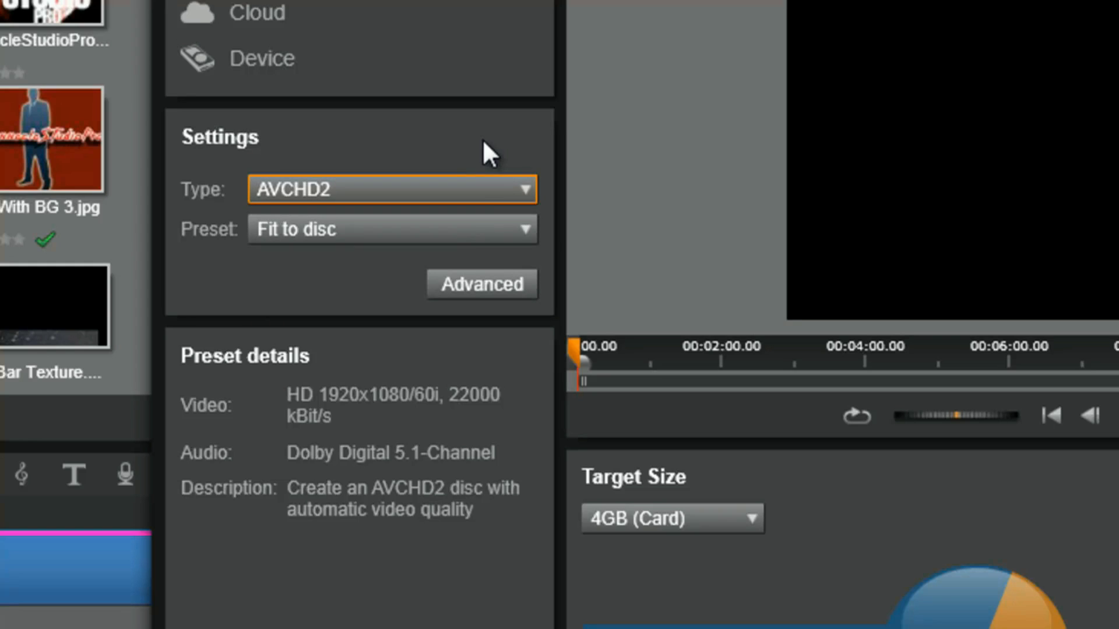
{"action": "left_click", "coordinate": [520, 229]}
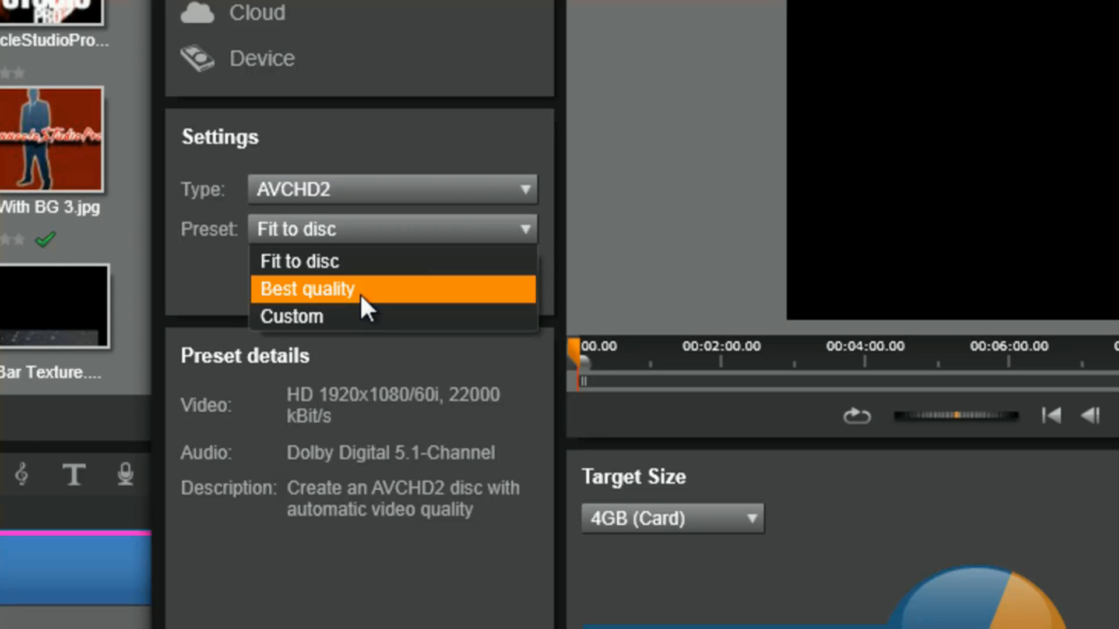
{"action": "left_click", "coordinate": [197, 292]}
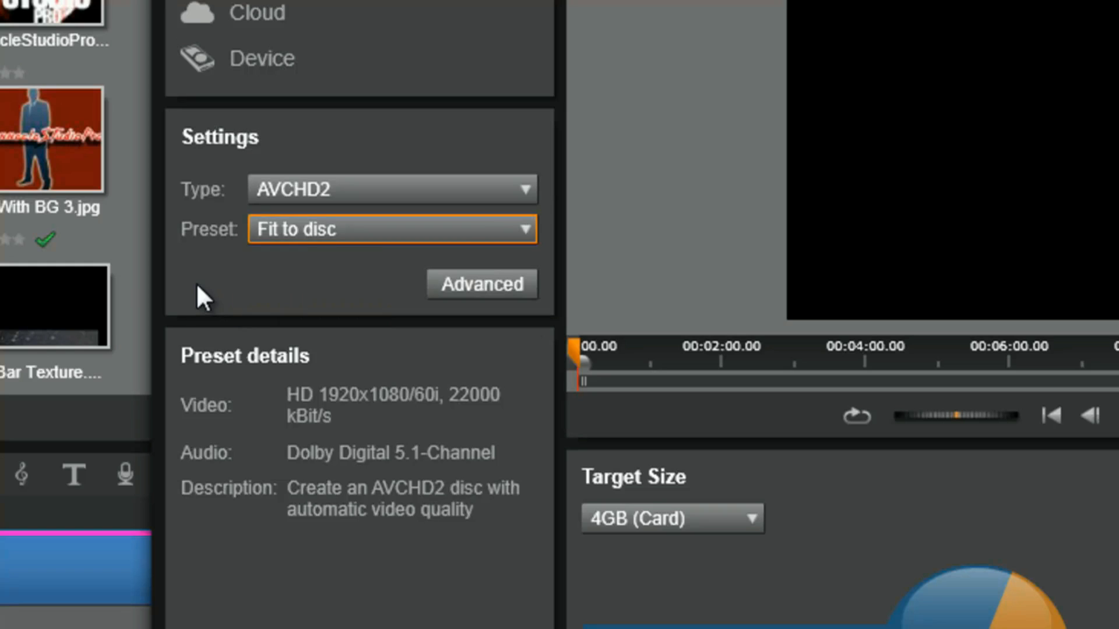
Change the disc type to Blu-ray disc and set its preset to Custom
{"action": "left_click", "coordinate": [524, 188]}
{"action": "left_click", "coordinate": [403, 278]}
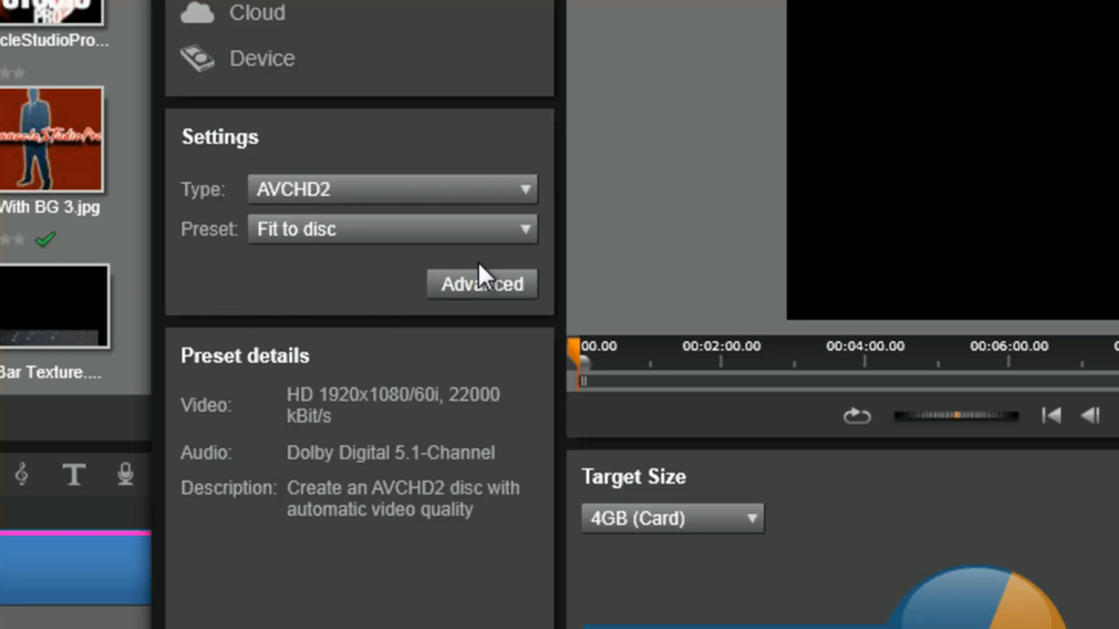
{"action": "left_click", "coordinate": [520, 233]}
{"action": "left_click", "coordinate": [205, 278]}
{"action": "left_click", "coordinate": [508, 238]}
{"action": "left_click", "coordinate": [309, 314]}
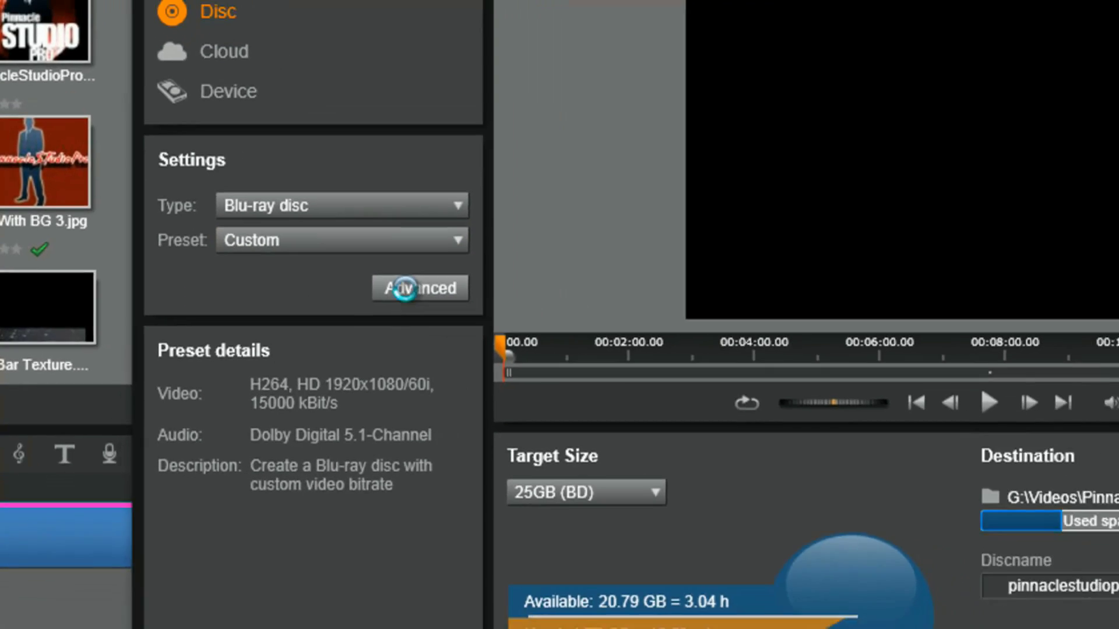
Examine the video, audio, target and device output options in the Blu-ray disc advanced settings
{"action": "left_click", "coordinate": [466, 285]}
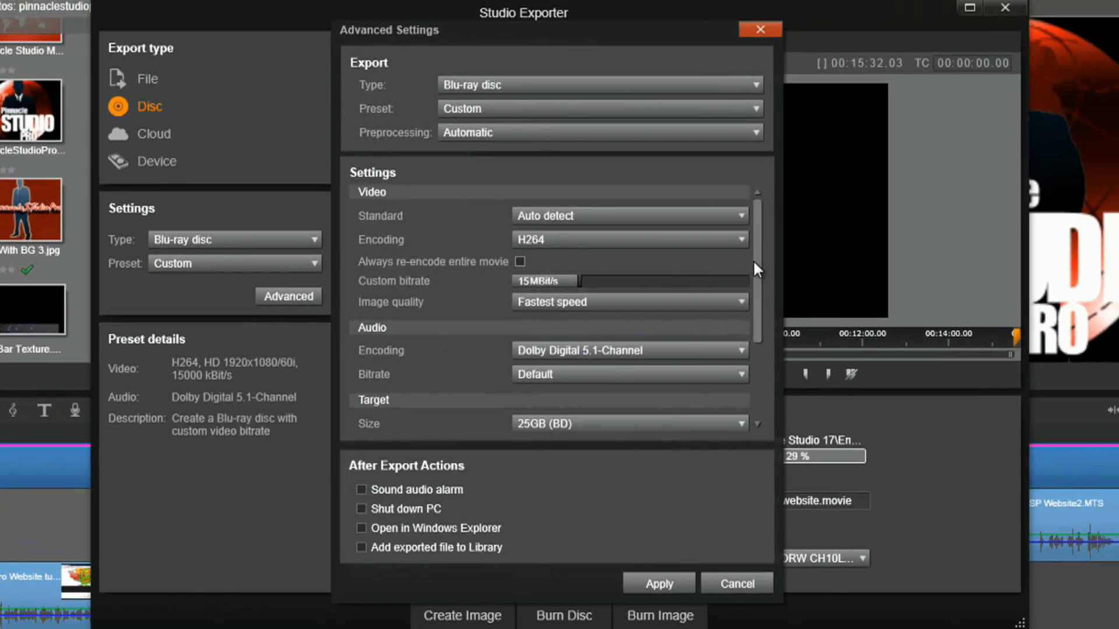
{"action": "scroll", "coordinate": [760, 269], "scroll_direction": "down", "scroll_amount": 3}
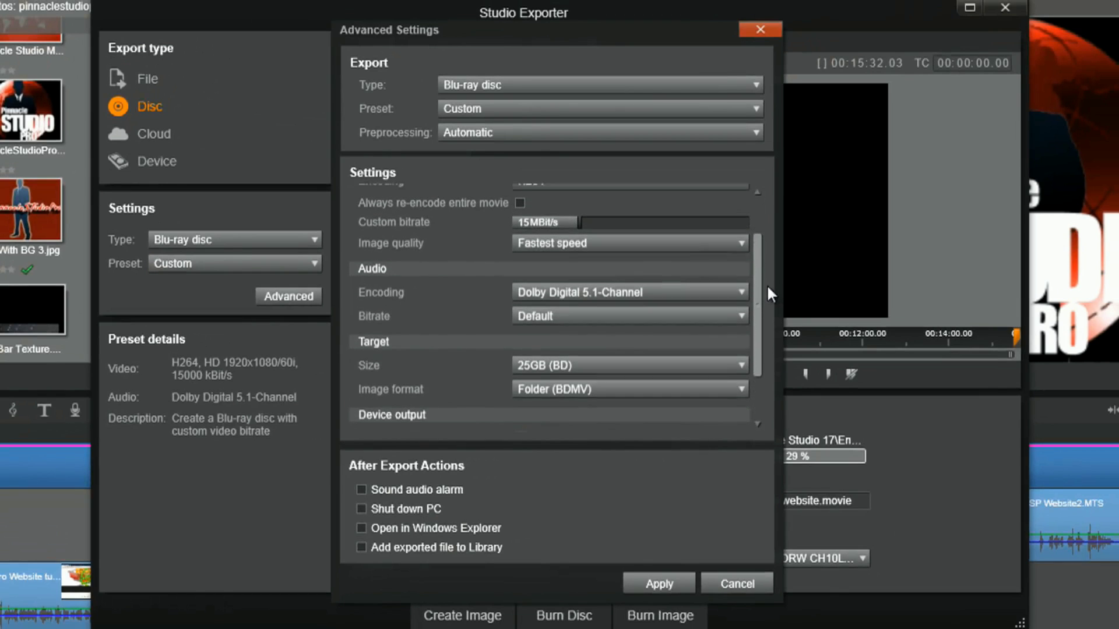
{"action": "scroll", "coordinate": [767, 285], "scroll_direction": "up", "scroll_amount": 3}
{"action": "scroll", "coordinate": [765, 252], "scroll_direction": "down", "scroll_amount": 3}
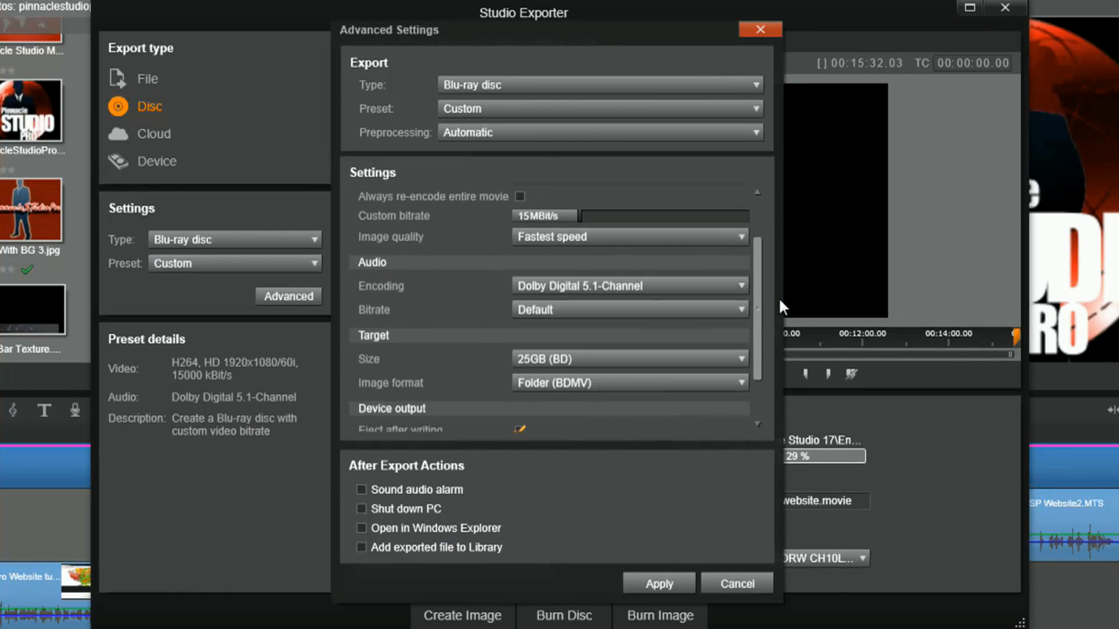
{"action": "scroll", "coordinate": [786, 313], "scroll_direction": "down", "scroll_amount": 1}
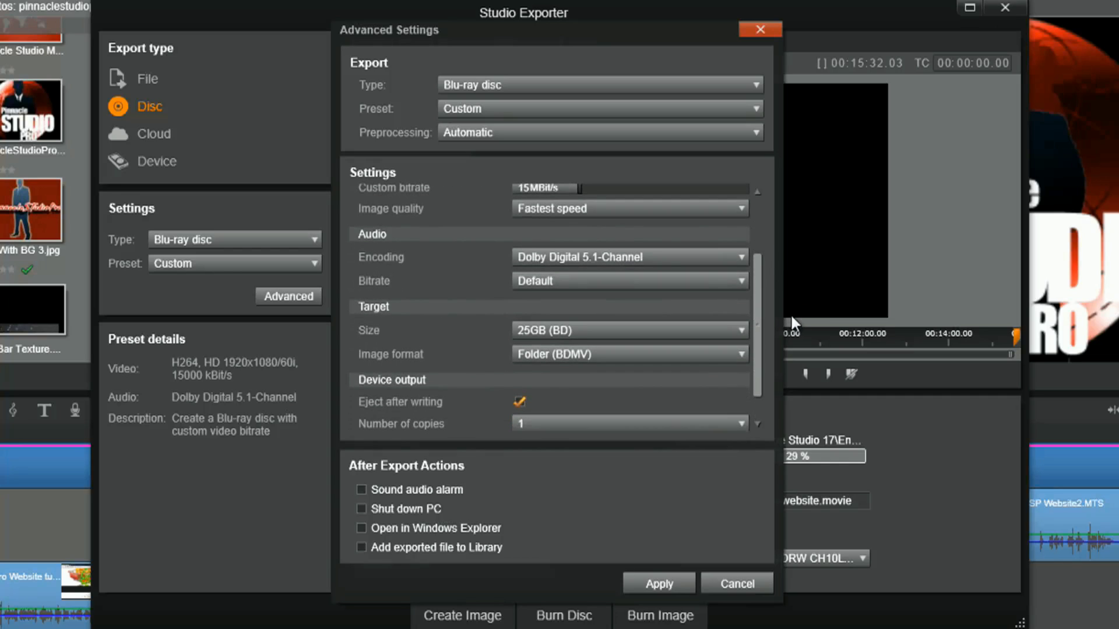
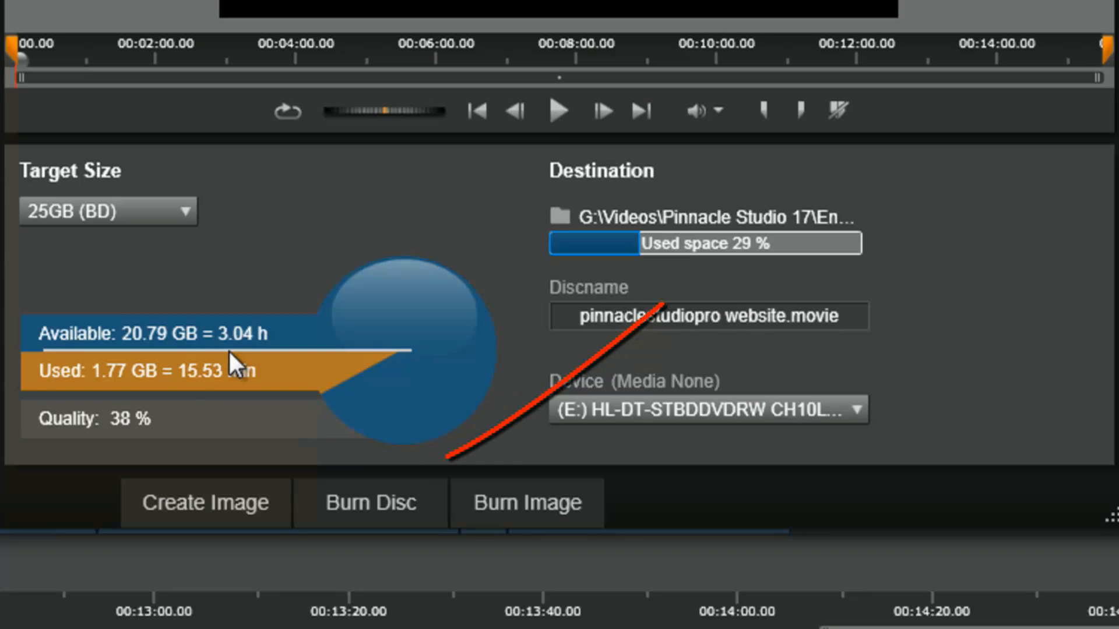
Review the folder choice for creating a disc image and the dialog for burning files to disc, cancelling both
{"action": "left_click", "coordinate": [361, 505]}
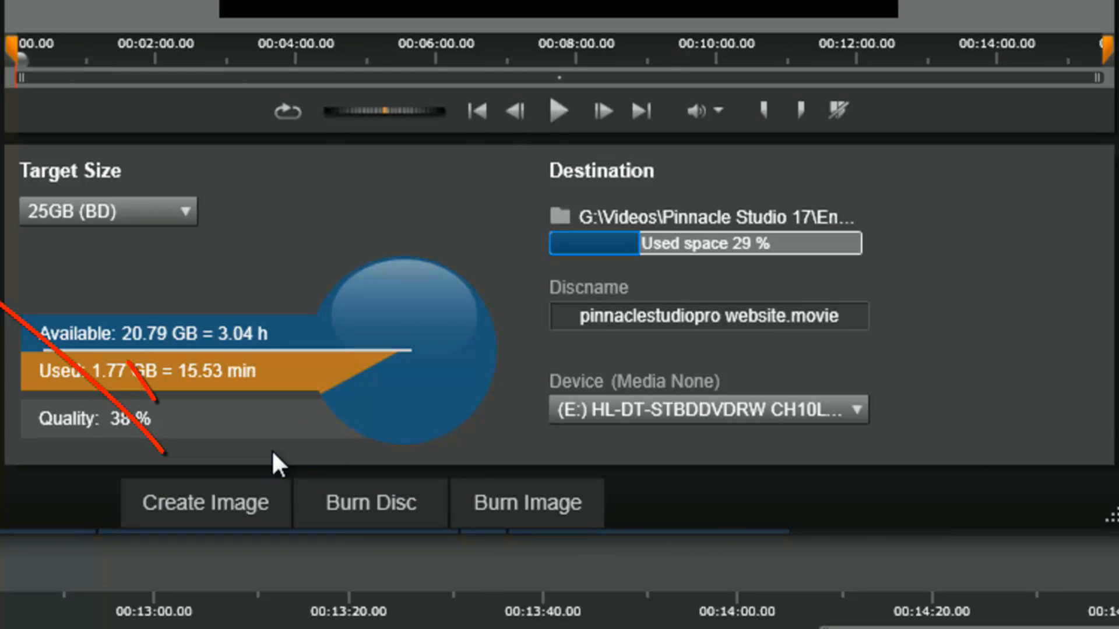
{"action": "left_click", "coordinate": [198, 502]}
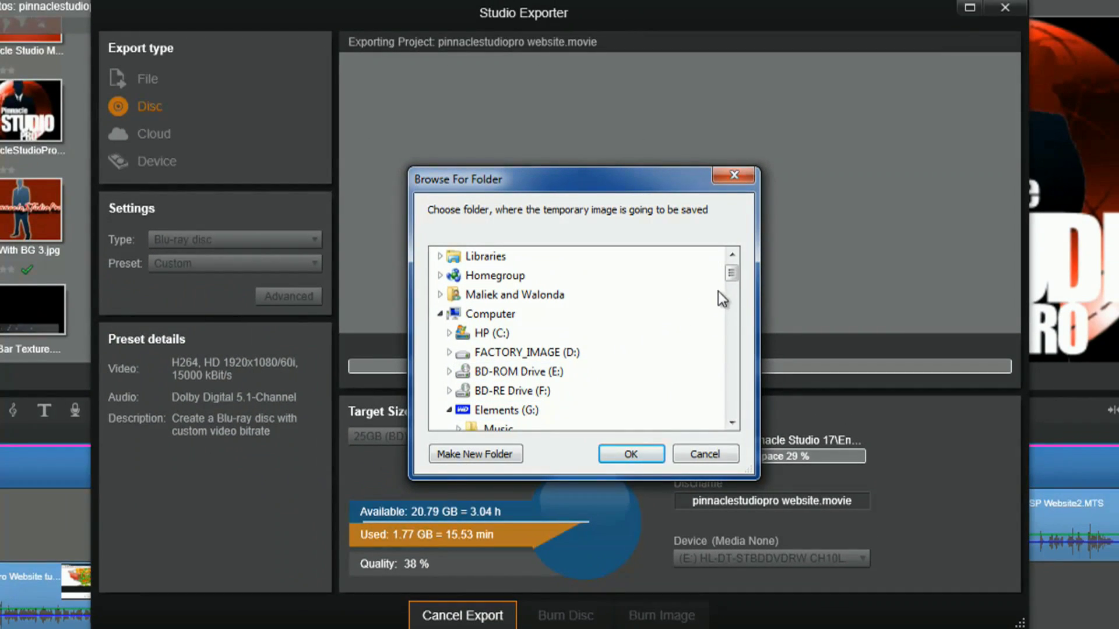
{"action": "mouse_move", "coordinate": [732, 279]}
{"action": "left_mouse_down"}
{"action": "mouse_move", "coordinate": [734, 408]}
{"action": "mouse_move", "coordinate": [729, 307]}
{"action": "mouse_move", "coordinate": [712, 274]}
{"action": "left_mouse_up"}
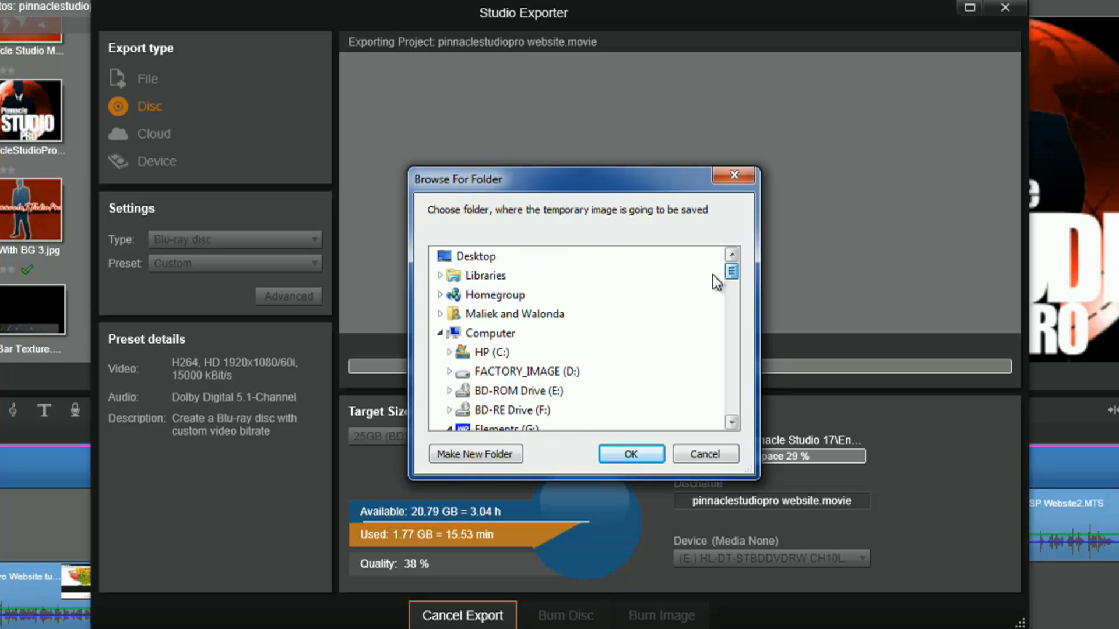
{"action": "left_click", "coordinate": [698, 453]}
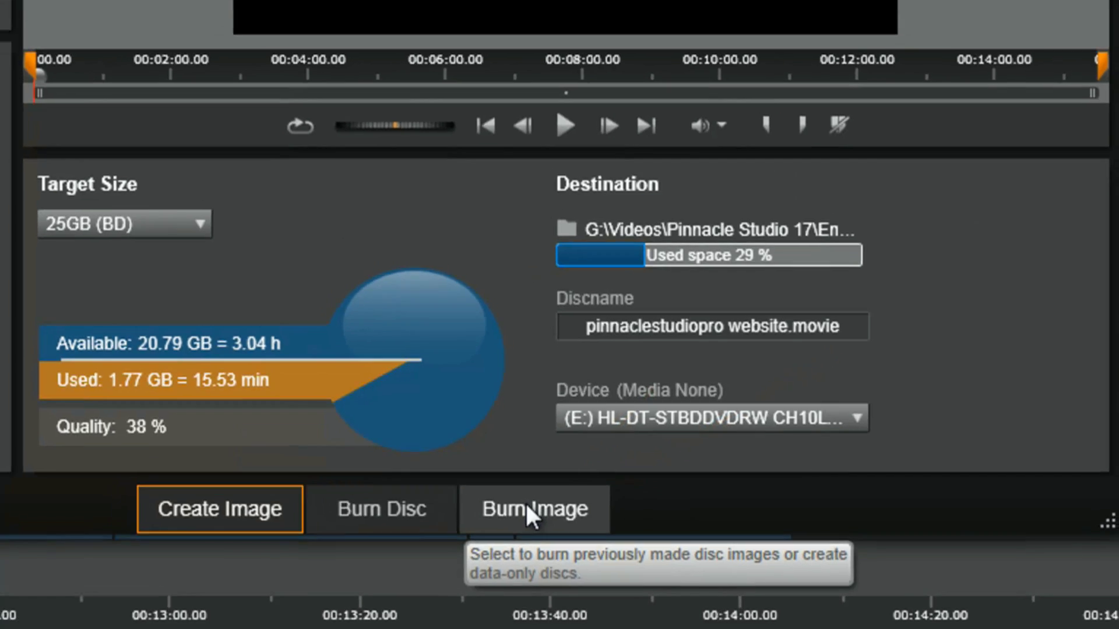
{"action": "left_click", "coordinate": [523, 505]}
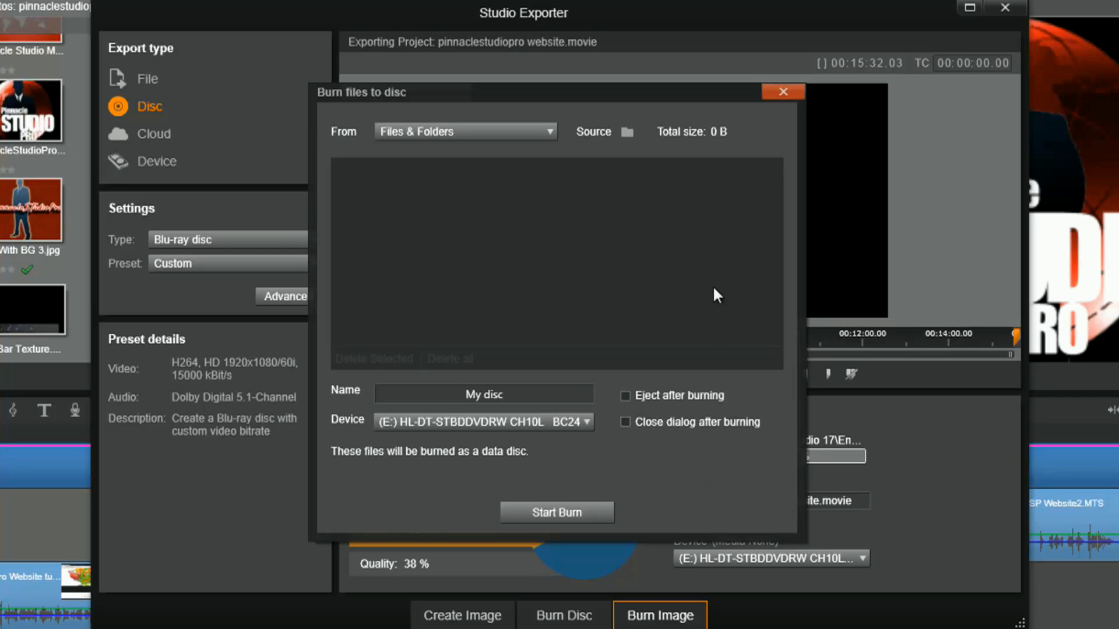
{"action": "left_click", "coordinate": [784, 92]}
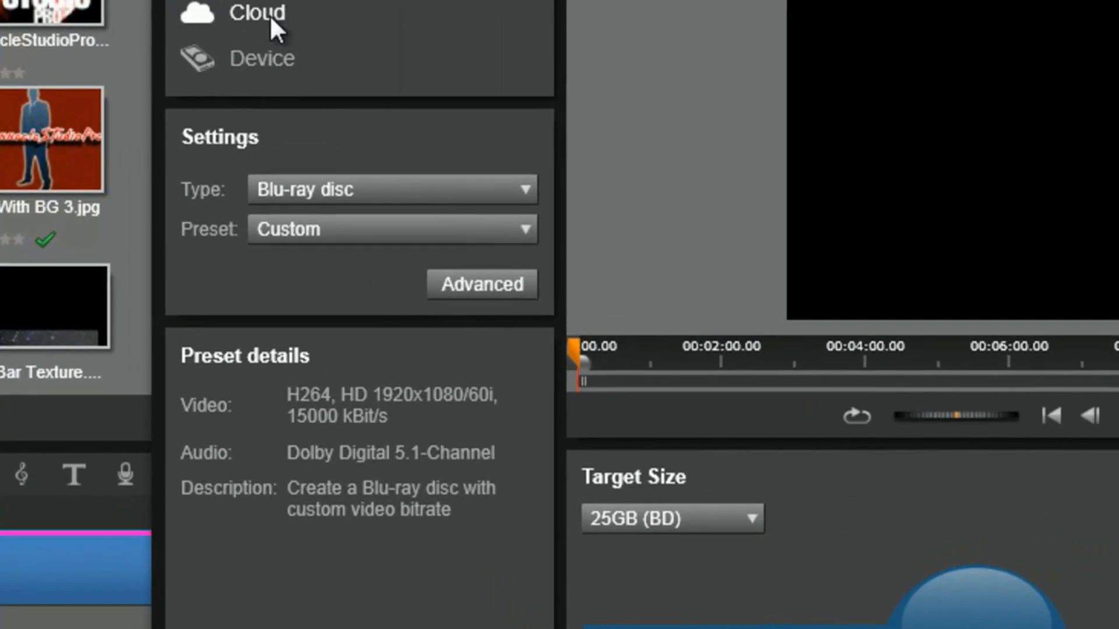
Switch the export type to Cloud and set the destination to YouTube
{"action": "left_click", "coordinate": [270, 16]}
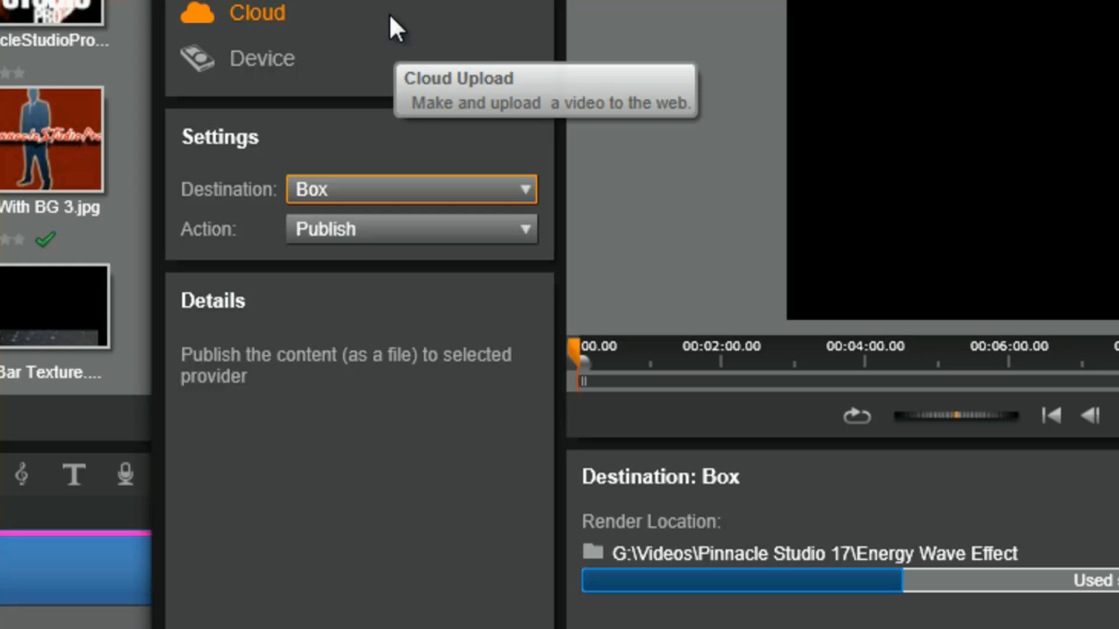
{"action": "left_click", "coordinate": [514, 193]}
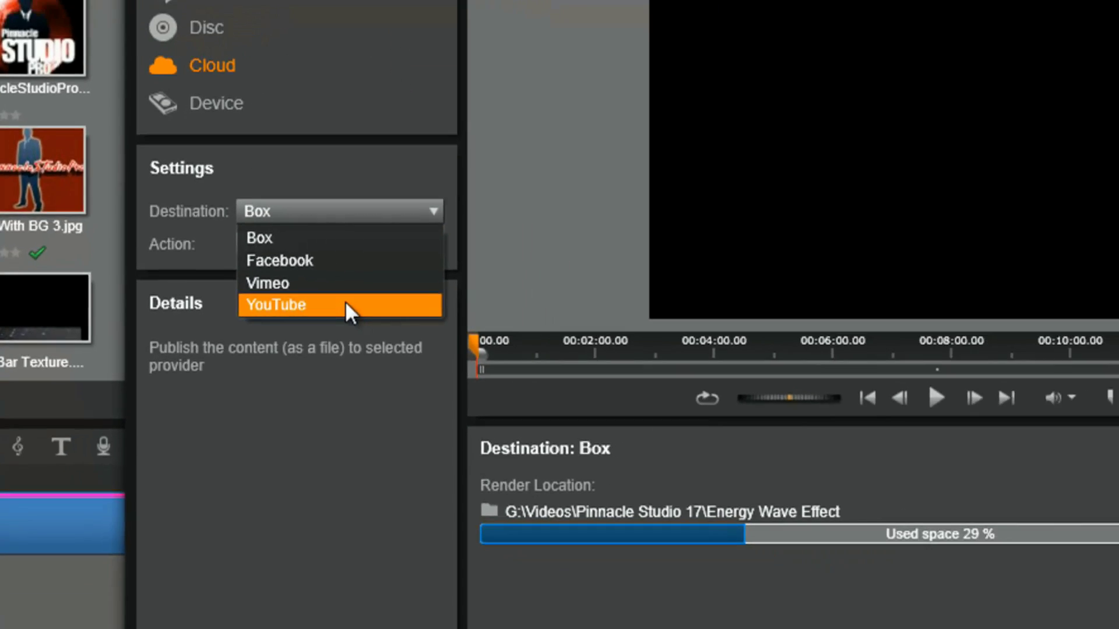
{"action": "left_click", "coordinate": [420, 302]}
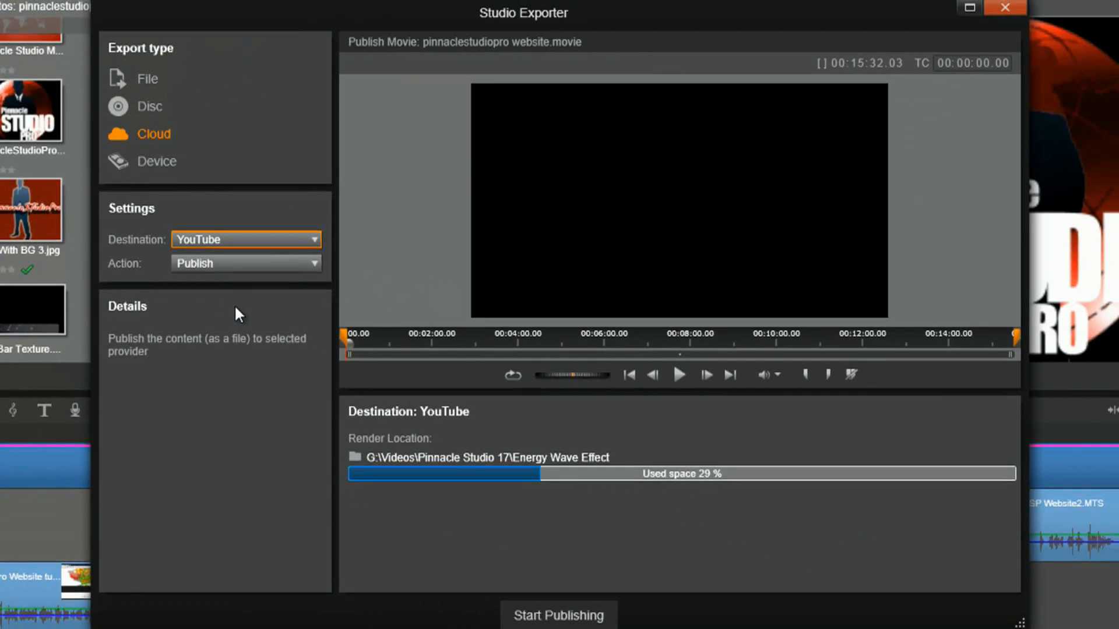
Start publishing to YouTube with the channel account, set the upload format to HD (1080p), and cancel the upload
{"action": "left_click", "coordinate": [573, 617]}
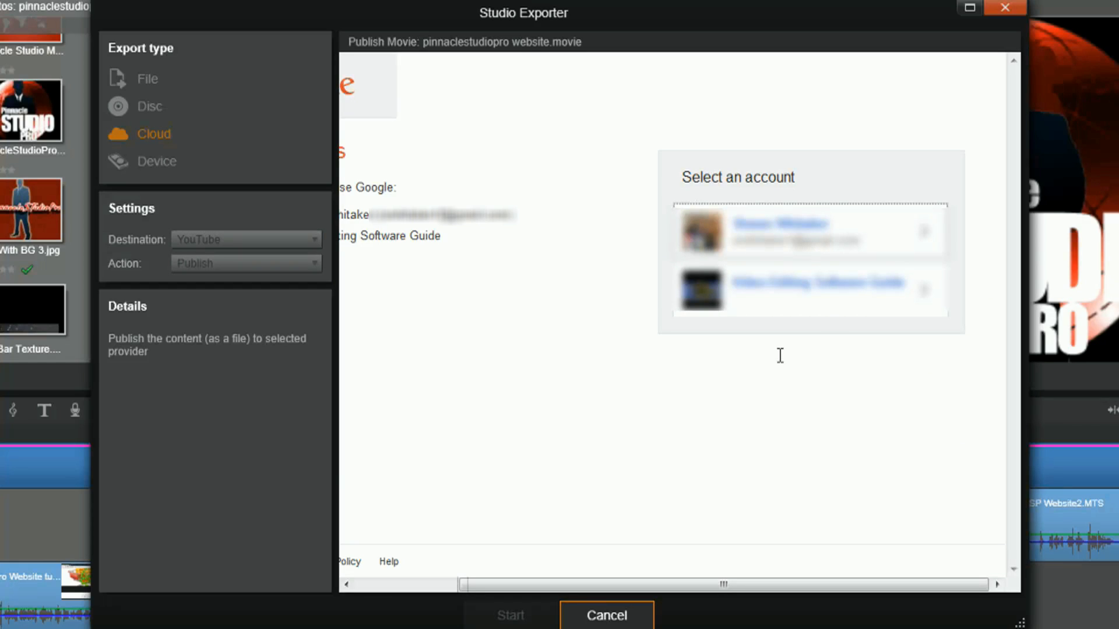
{"action": "left_click", "coordinate": [818, 302]}
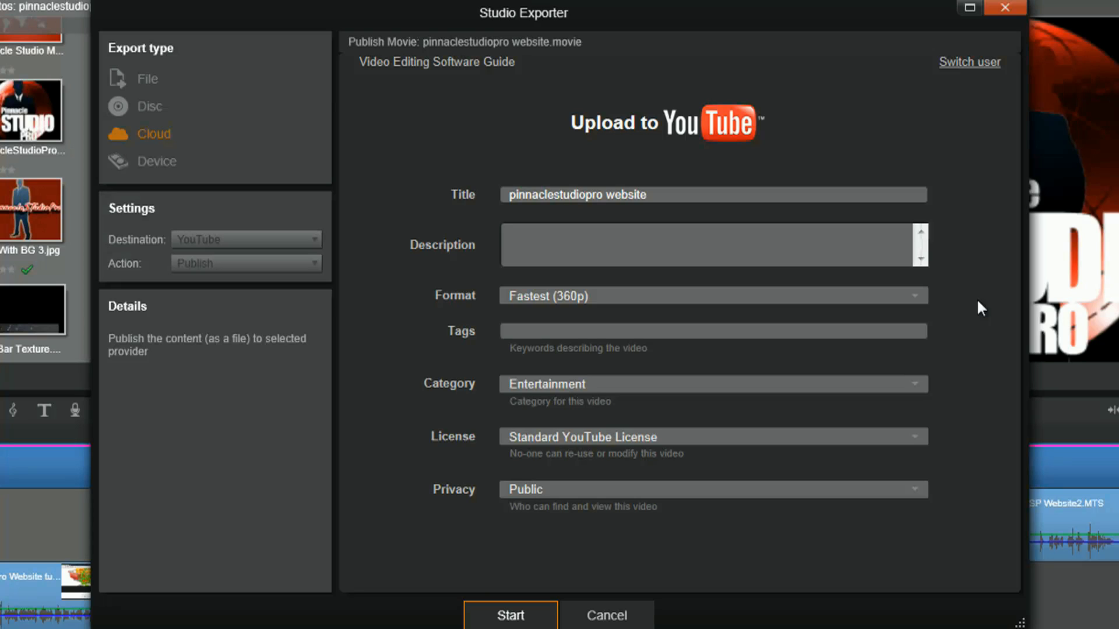
{"action": "left_click", "coordinate": [914, 296]}
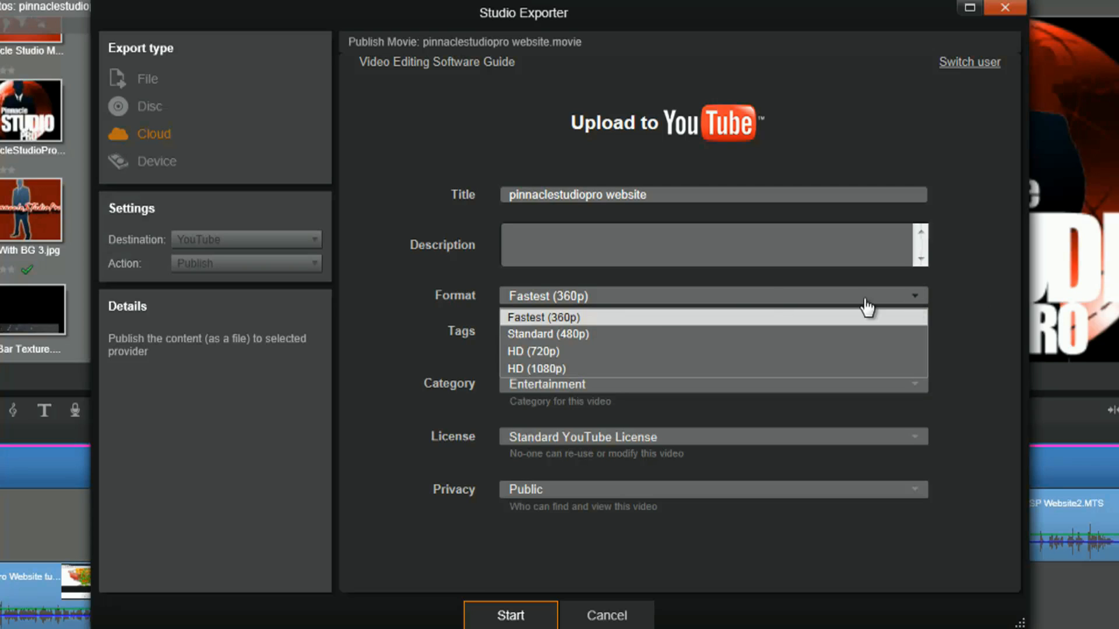
{"action": "left_click", "coordinate": [577, 370]}
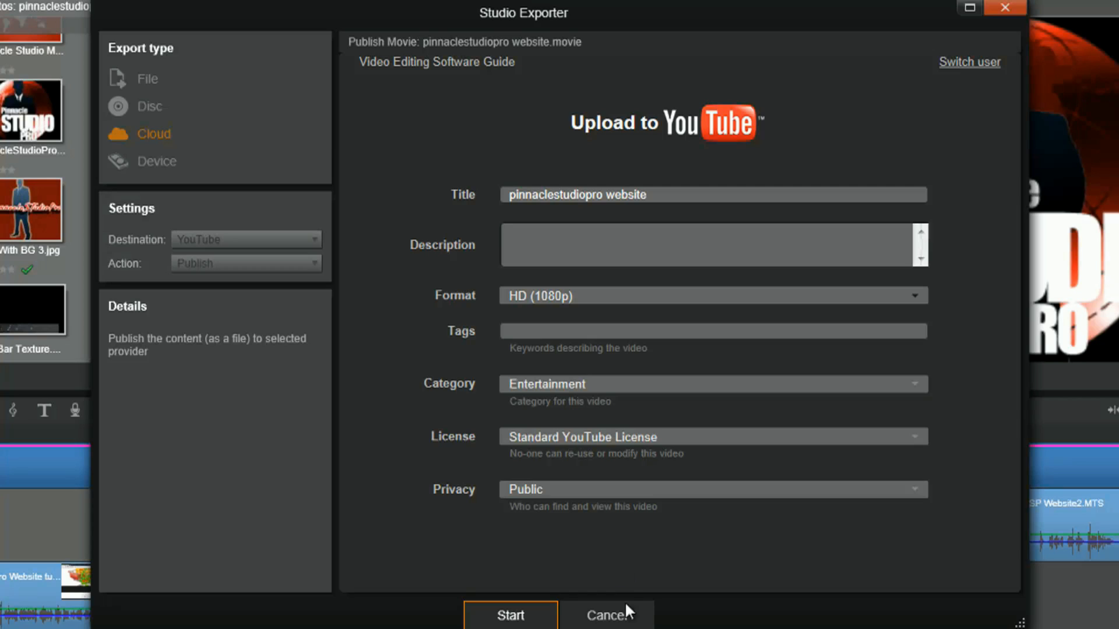
{"action": "left_click", "coordinate": [628, 622]}
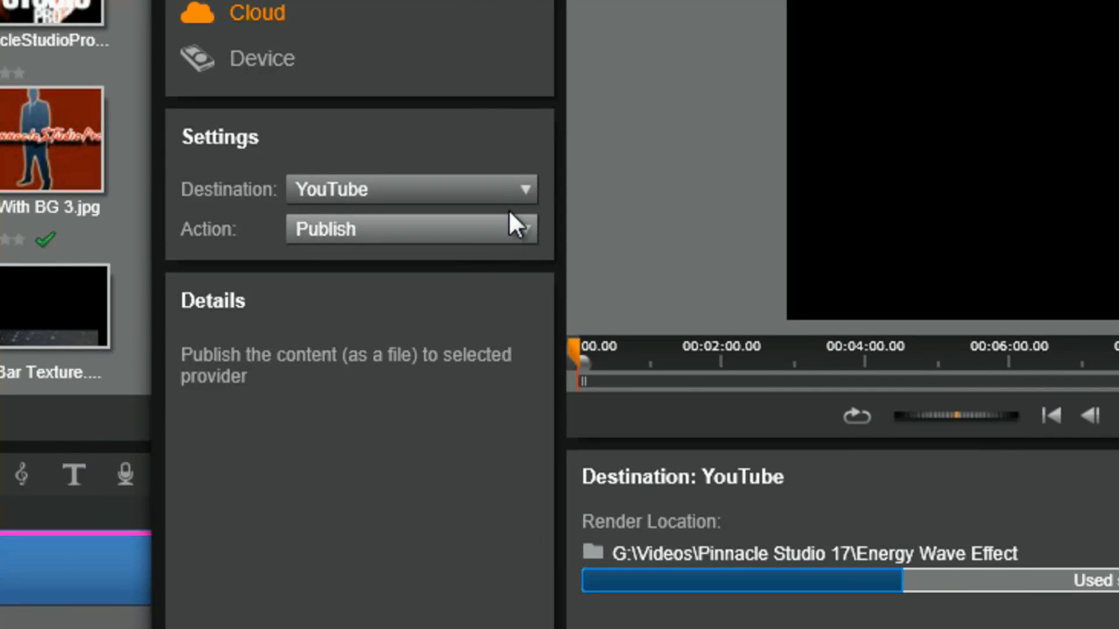
Change the cloud destination to Box, review its publishing form, and cancel out of the exporter
{"action": "left_click", "coordinate": [516, 191]}
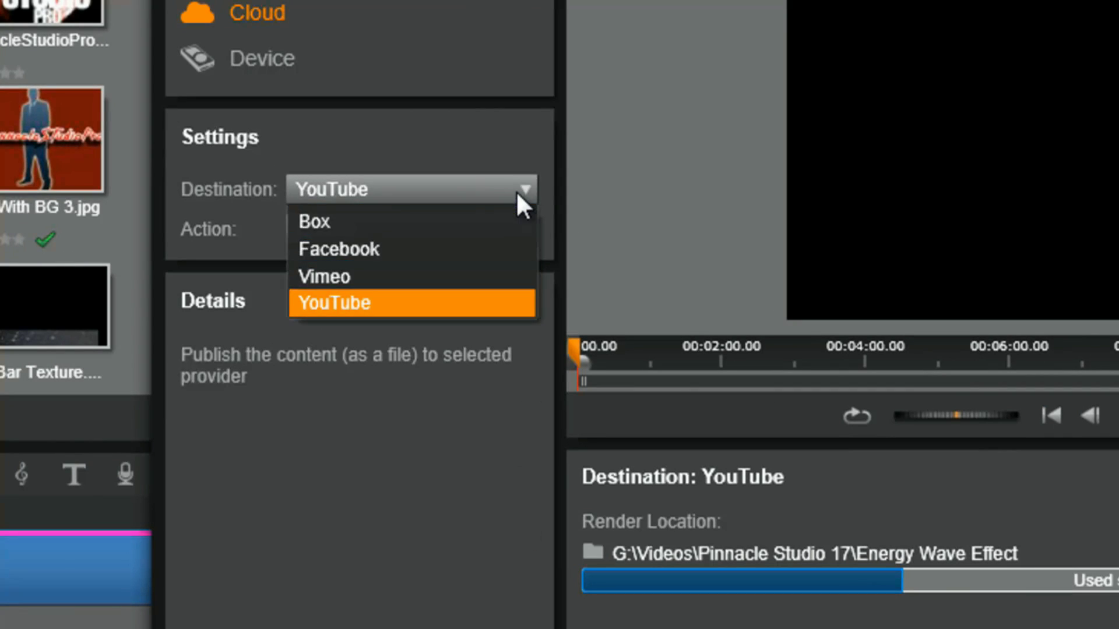
{"action": "left_click", "coordinate": [373, 226]}
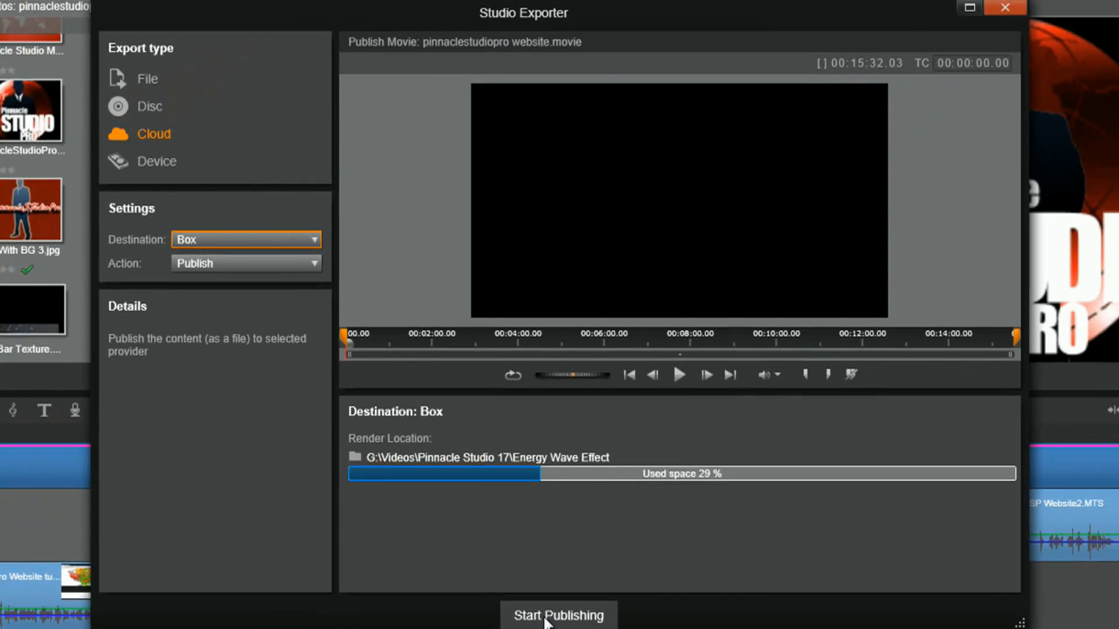
{"action": "left_click", "coordinate": [602, 628]}
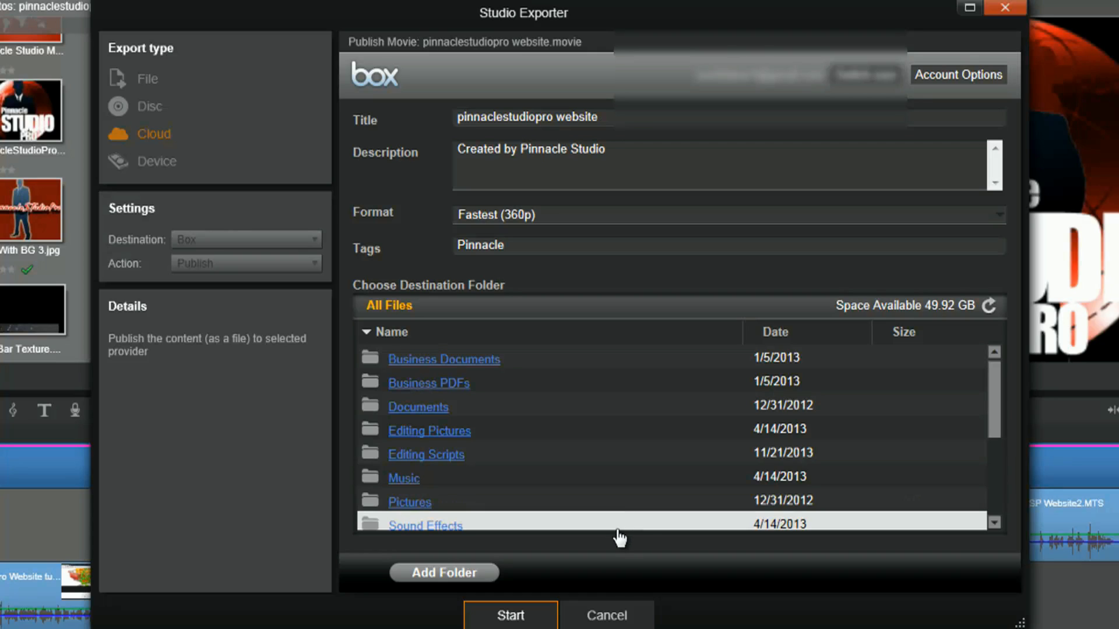
{"action": "left_click", "coordinate": [618, 615]}
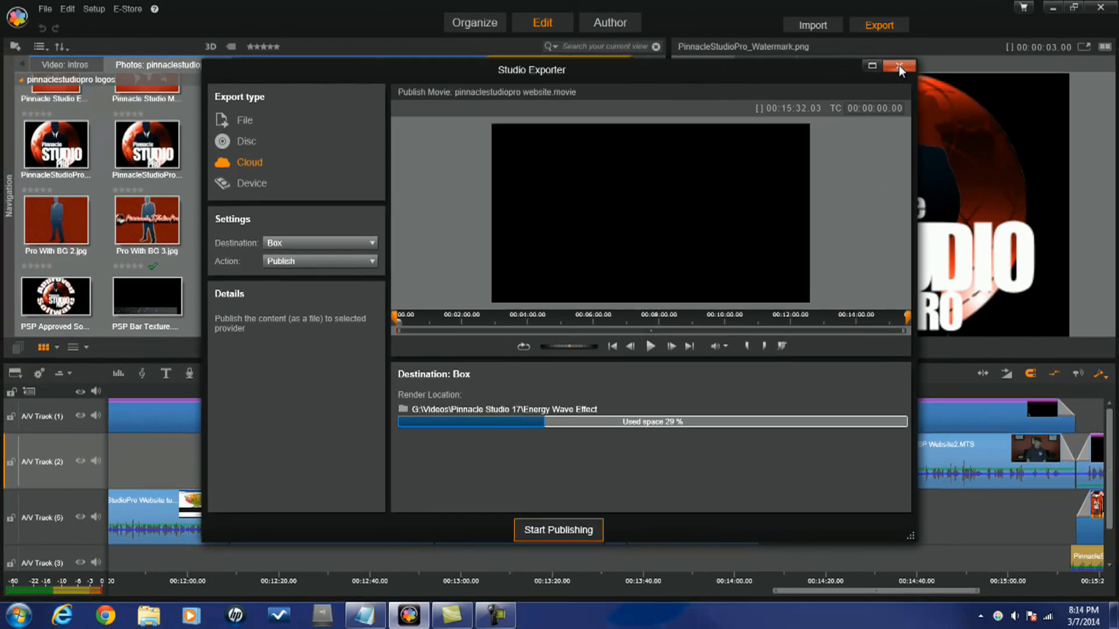
{"action": "left_click", "coordinate": [898, 65]}
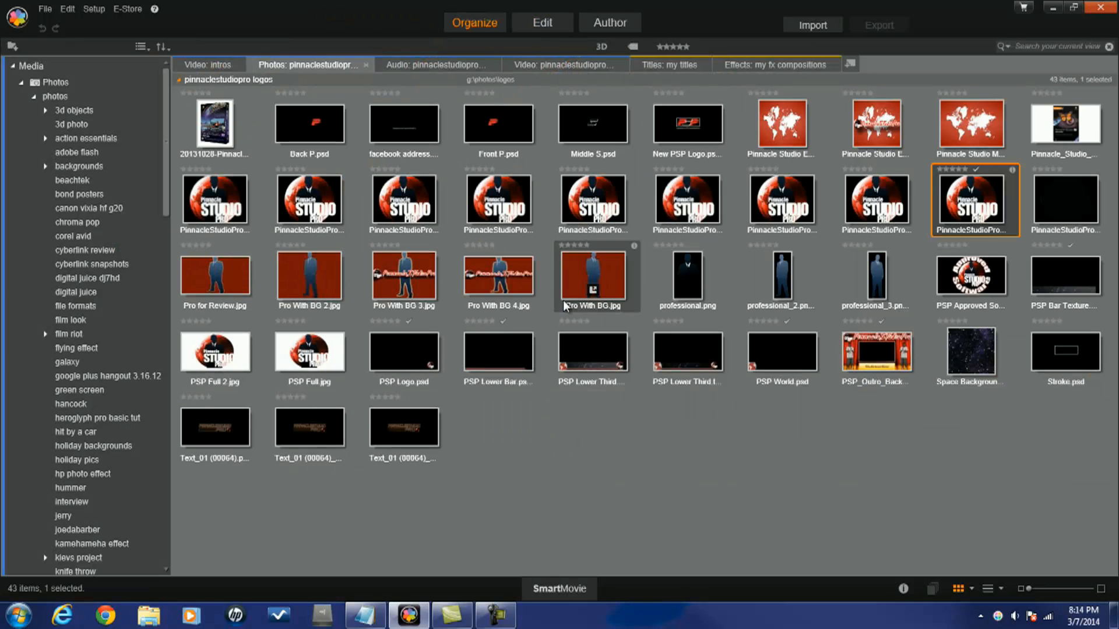
Select Pro for Review.jpg, Pro With BG 2.jpg and Pro With BG 3.jpg, review the Box upload destination folders for them, and cancel
{"action": "left_click", "coordinate": [230, 275]}
{"action": "left_click", "coordinate": [309, 277], "text": "ctrl"}
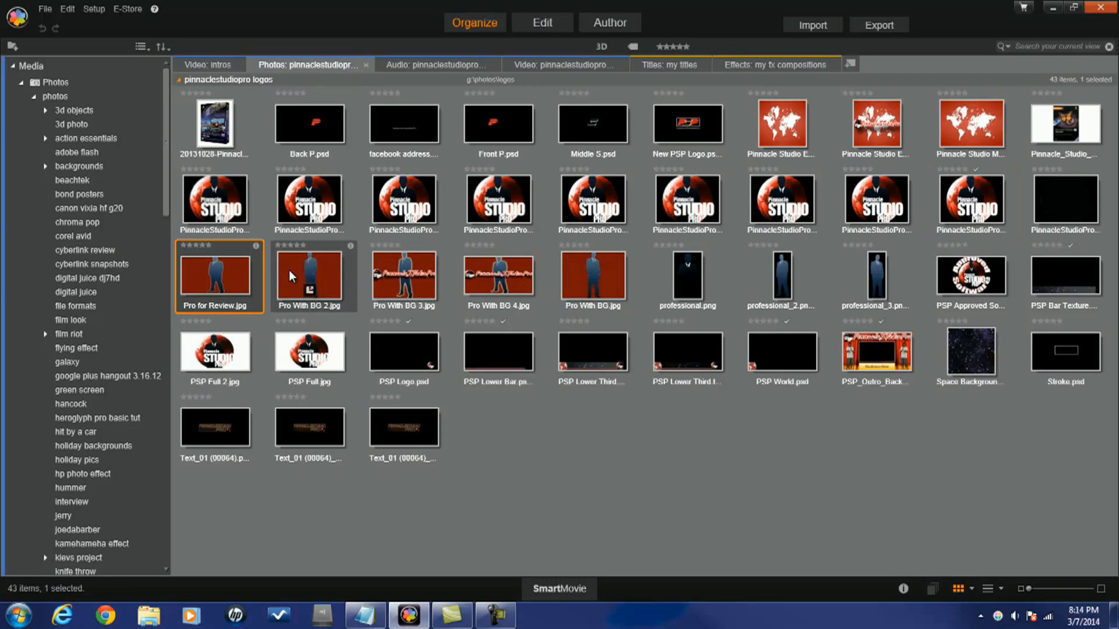
{"action": "left_click", "coordinate": [391, 275], "text": "ctrl"}
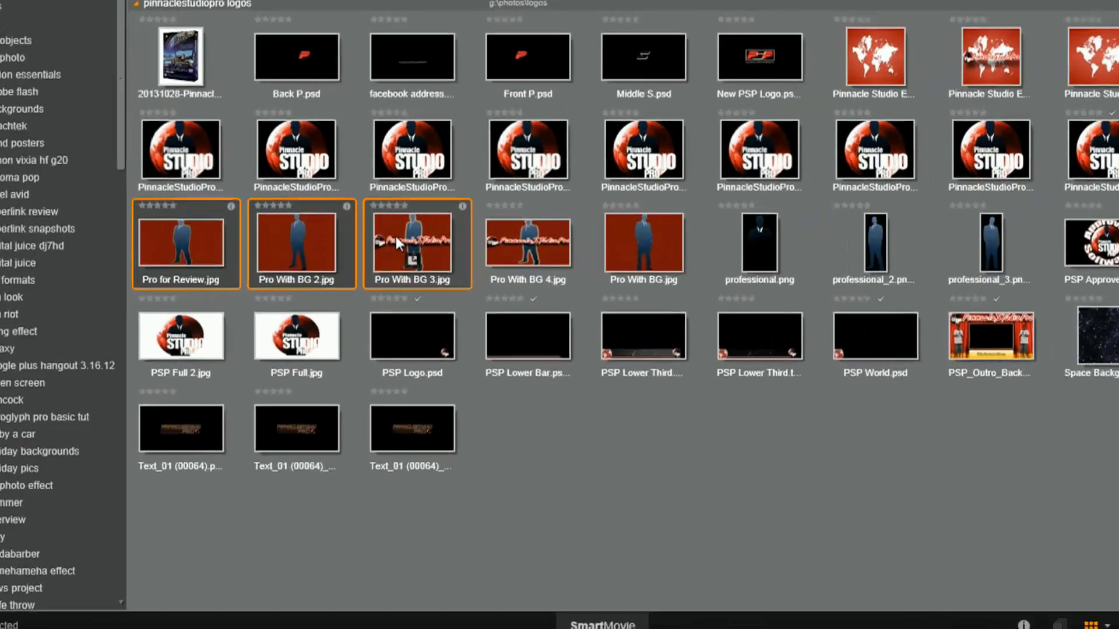
{"action": "right_click", "coordinate": [396, 241]}
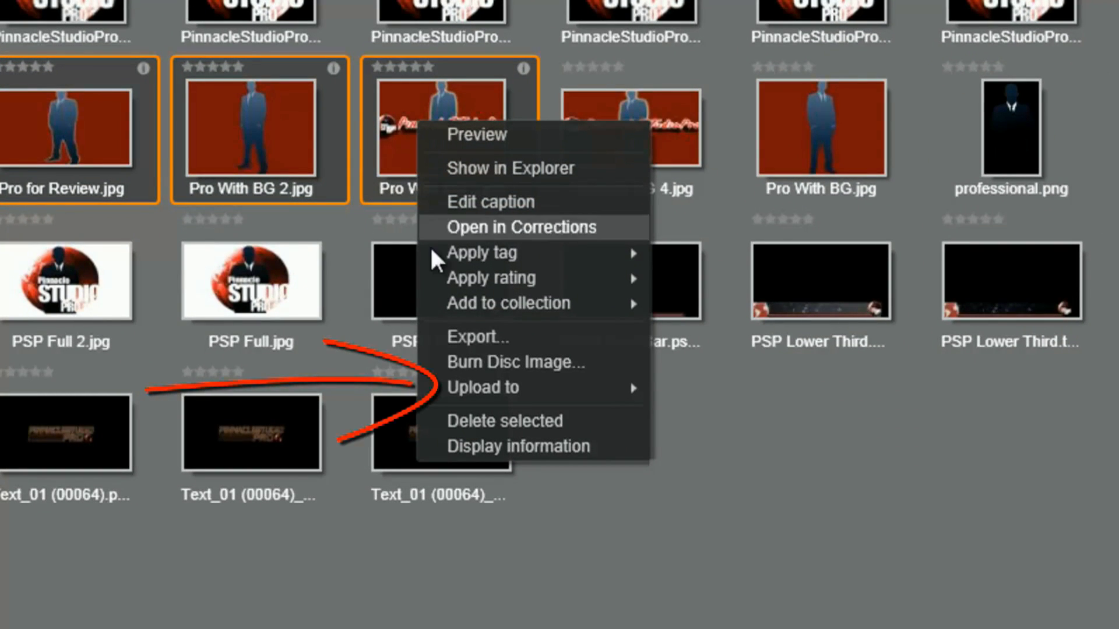
{"action": "mouse_move", "coordinate": [468, 390]}
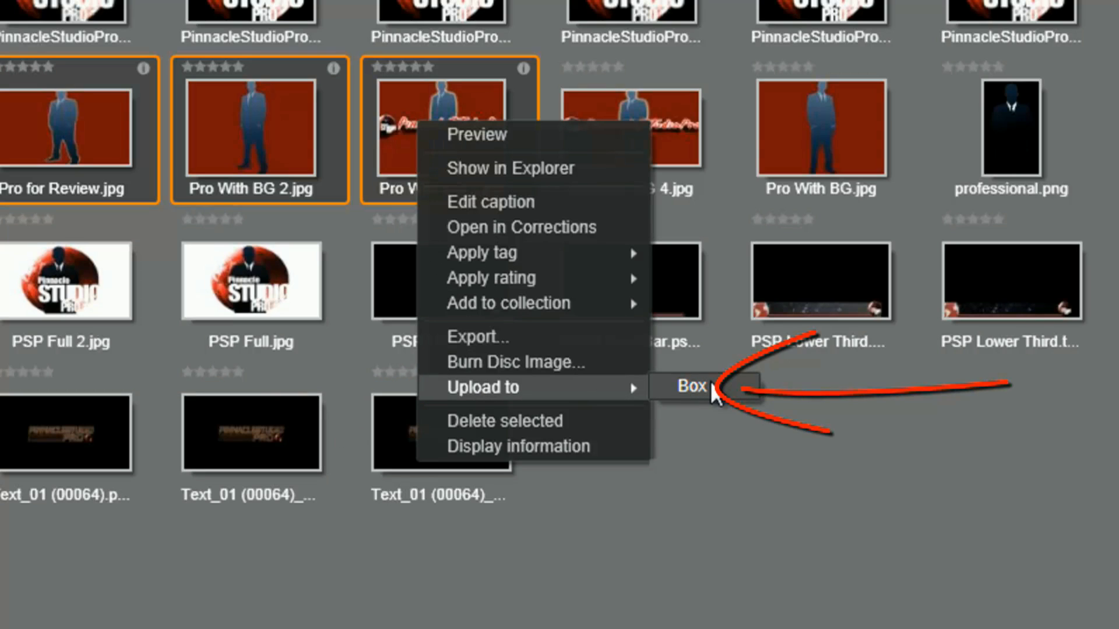
{"action": "left_click", "coordinate": [711, 389]}
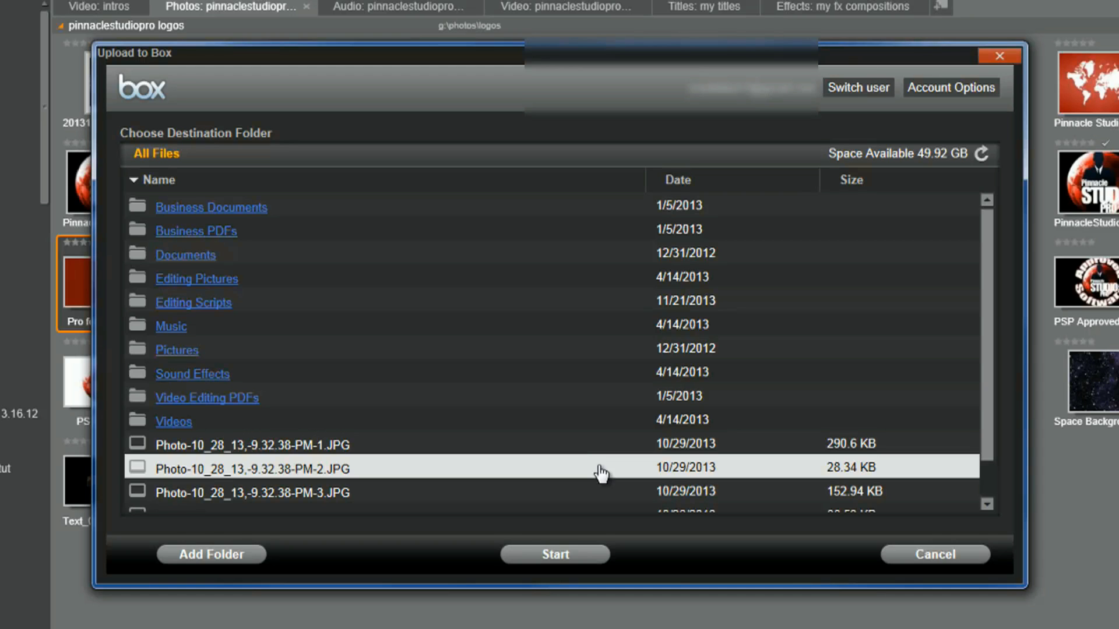
{"action": "left_click", "coordinate": [928, 555]}
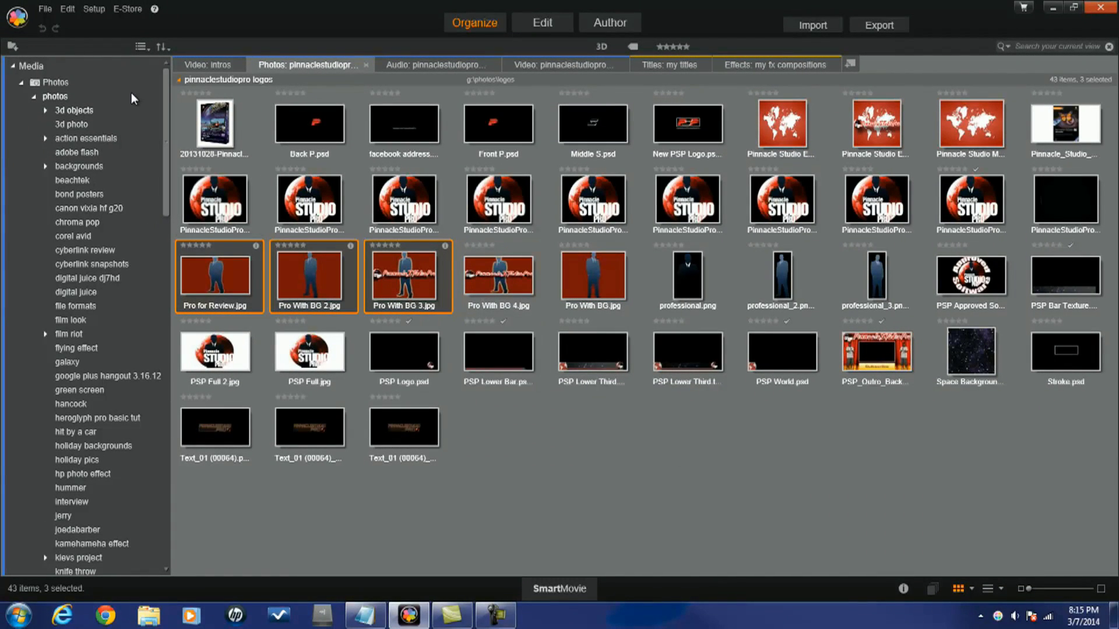
Collapse the Media section and show the studio projects folder of Studio Movie Projects, under My Documents > pinnacle
{"action": "left_click", "coordinate": [14, 67]}
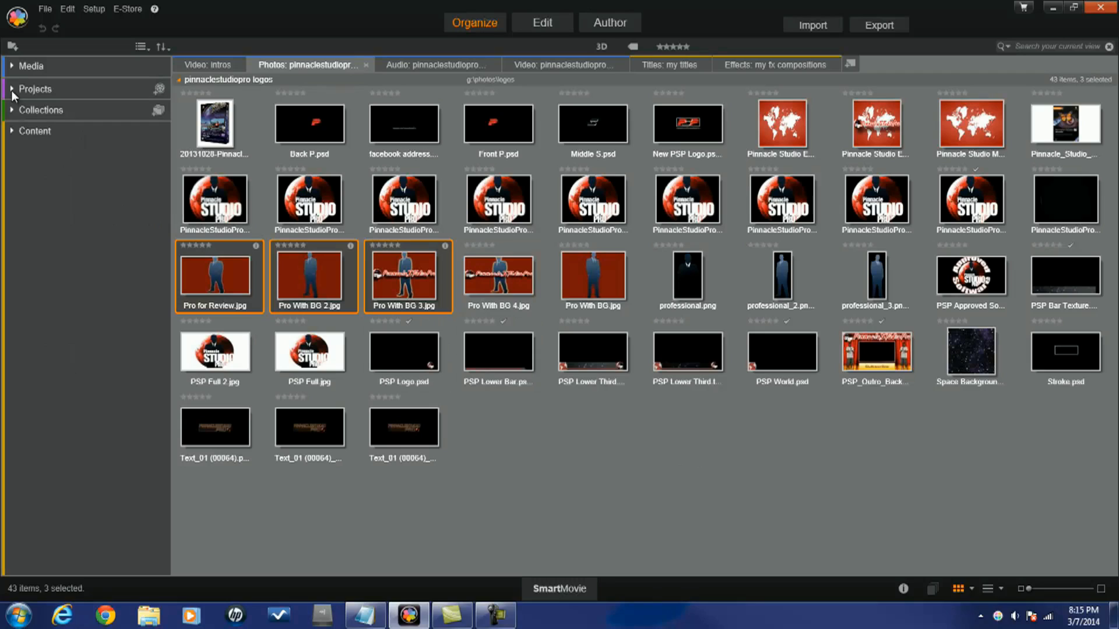
{"action": "left_click", "coordinate": [12, 90]}
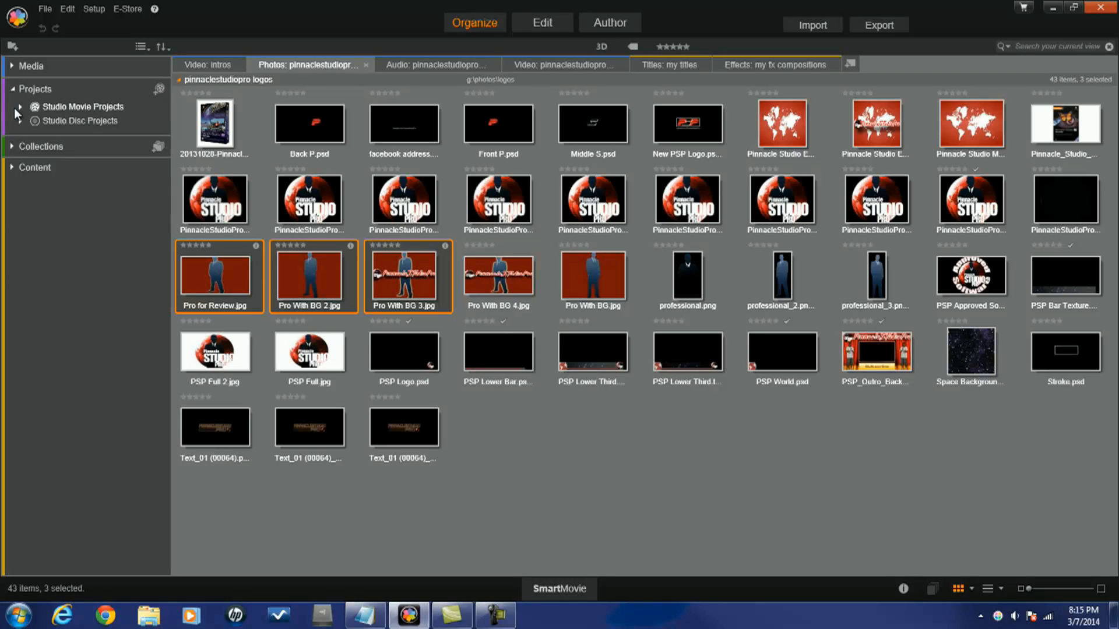
{"action": "left_click", "coordinate": [19, 107]}
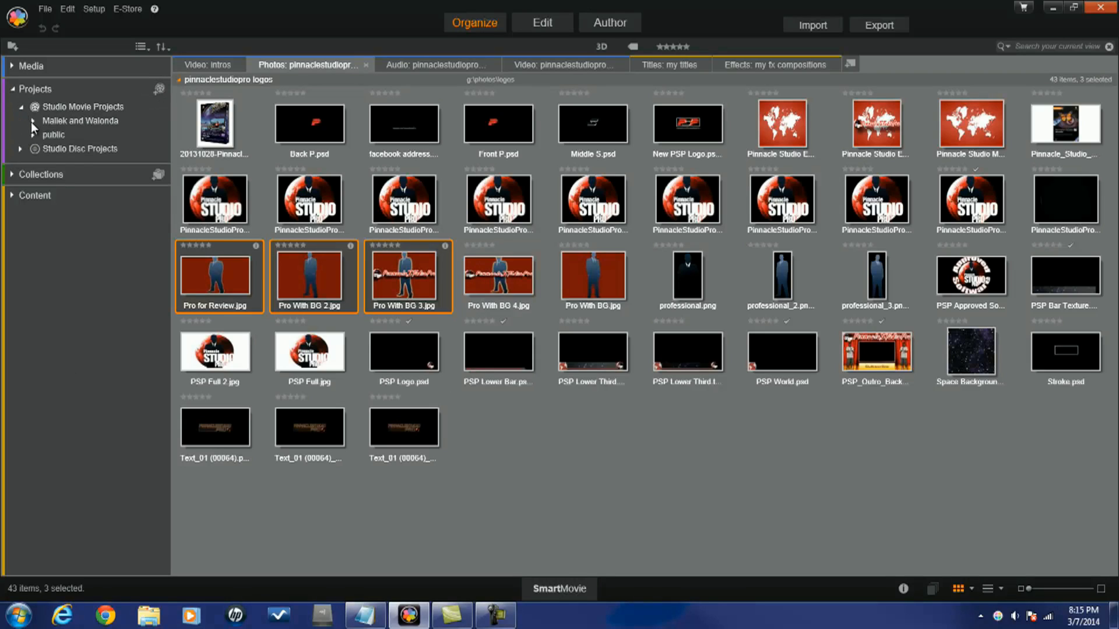
{"action": "left_click", "coordinate": [32, 121]}
{"action": "left_click", "coordinate": [46, 136]}
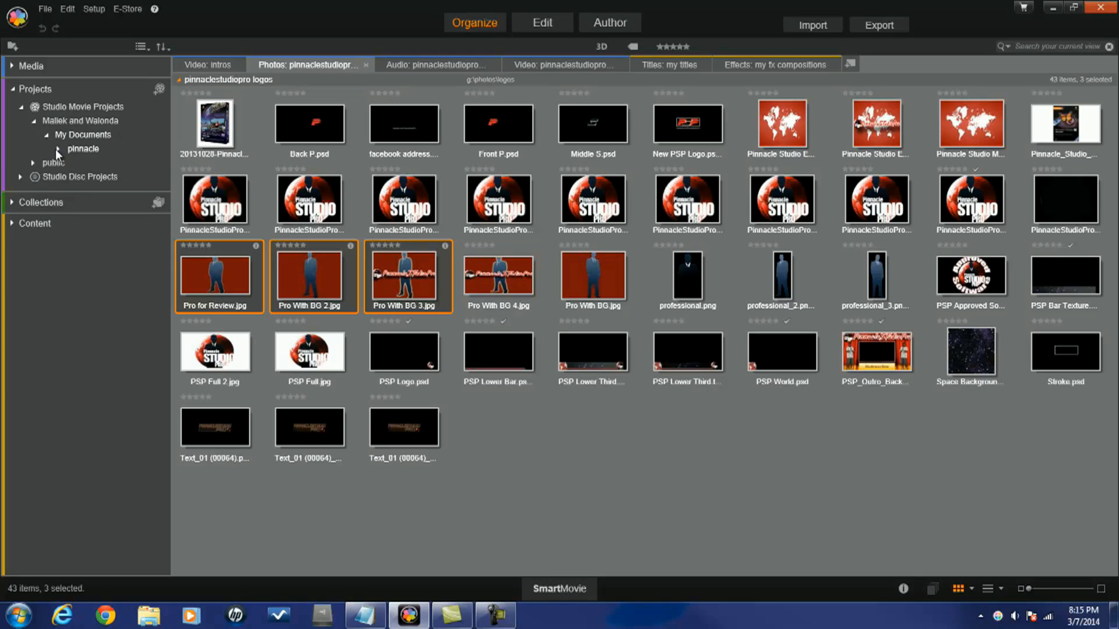
{"action": "left_click", "coordinate": [58, 149]}
{"action": "left_click", "coordinate": [99, 163]}
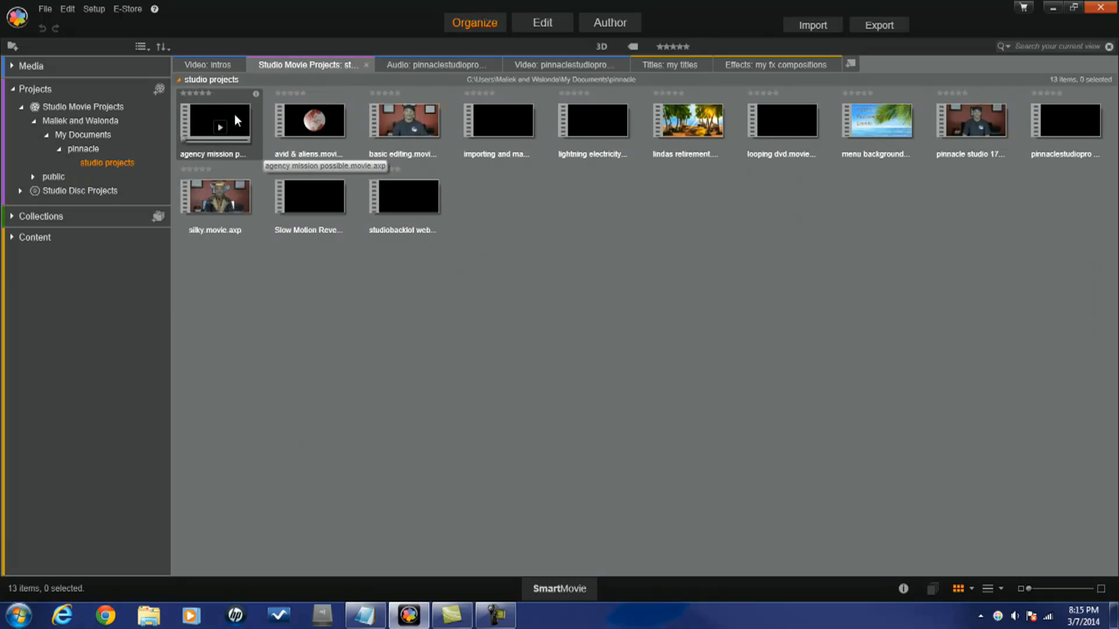
Review the Box upload dialog for the agency mission possible movie project and cancel it
{"action": "right_click", "coordinate": [236, 116]}
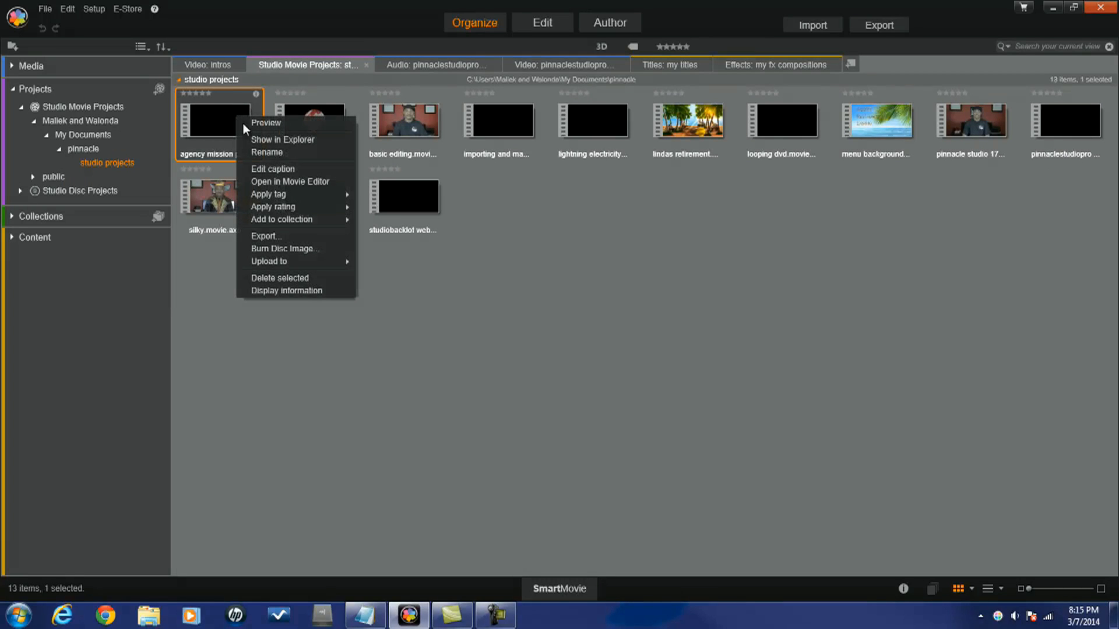
{"action": "mouse_move", "coordinate": [356, 264]}
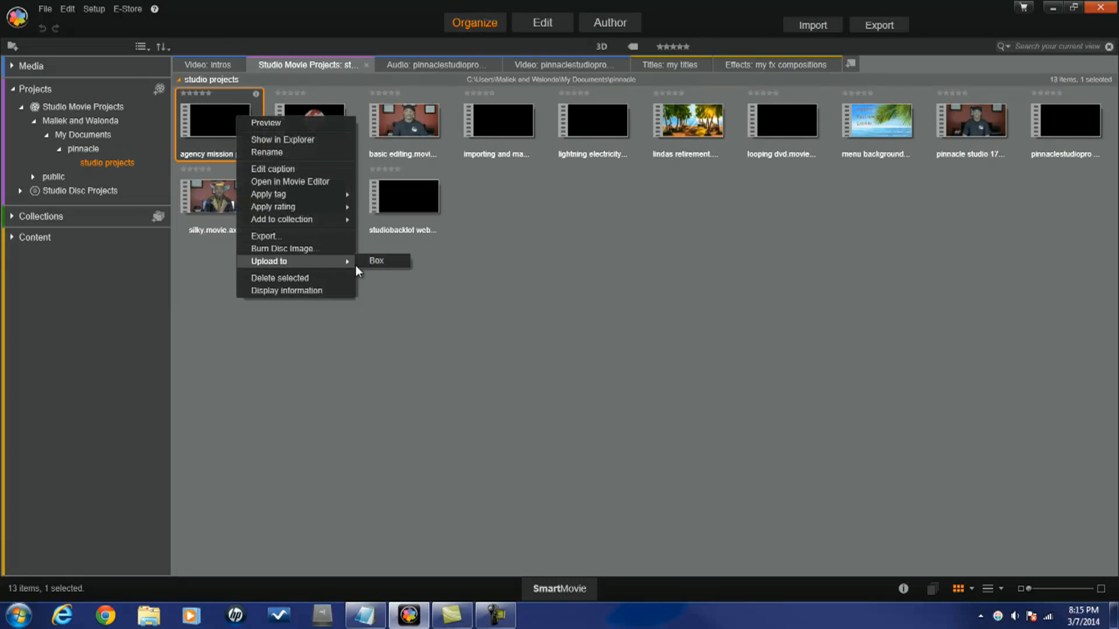
{"action": "left_click", "coordinate": [389, 260]}
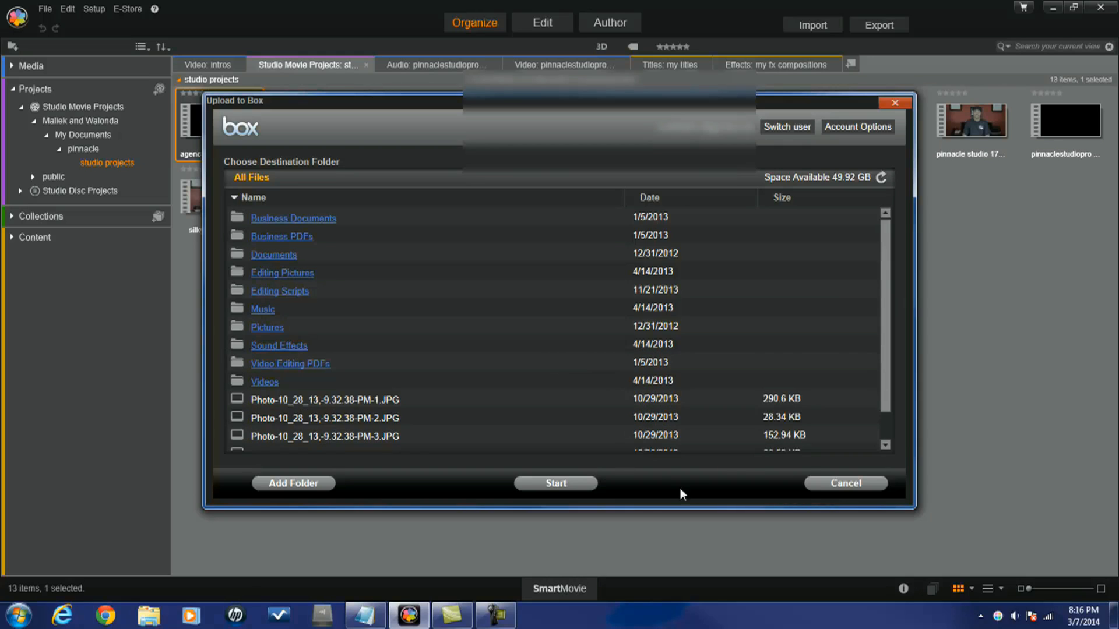
{"action": "left_click", "coordinate": [846, 483]}
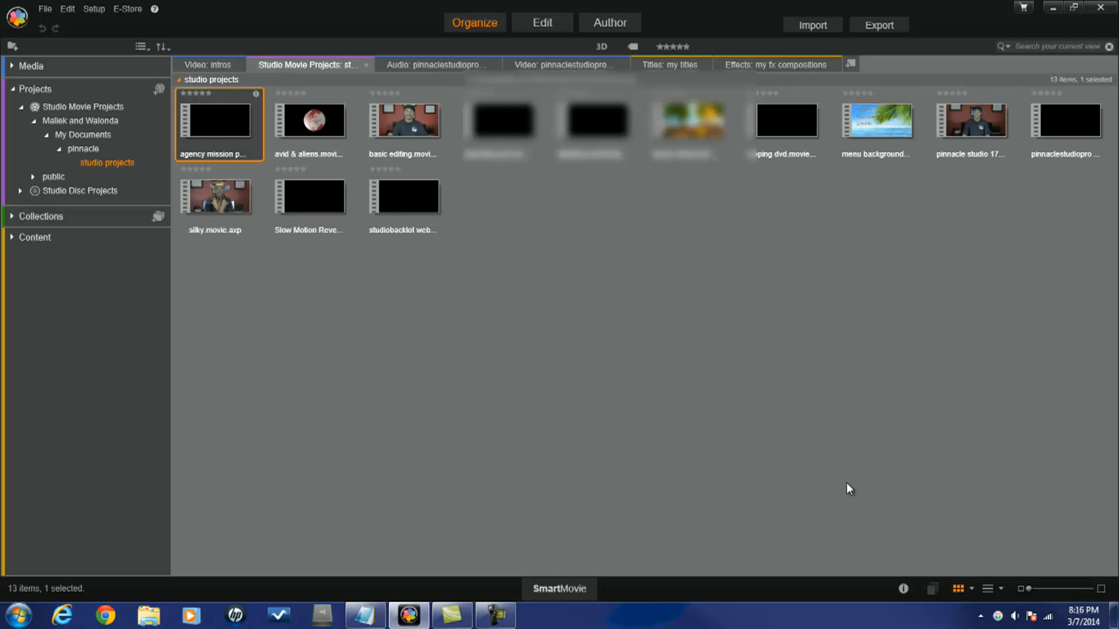
Return to the website movie's exporter and set it to Device export for Microsoft Xbox One with the WMV HD NTSC preset
{"action": "left_click", "coordinate": [543, 24]}
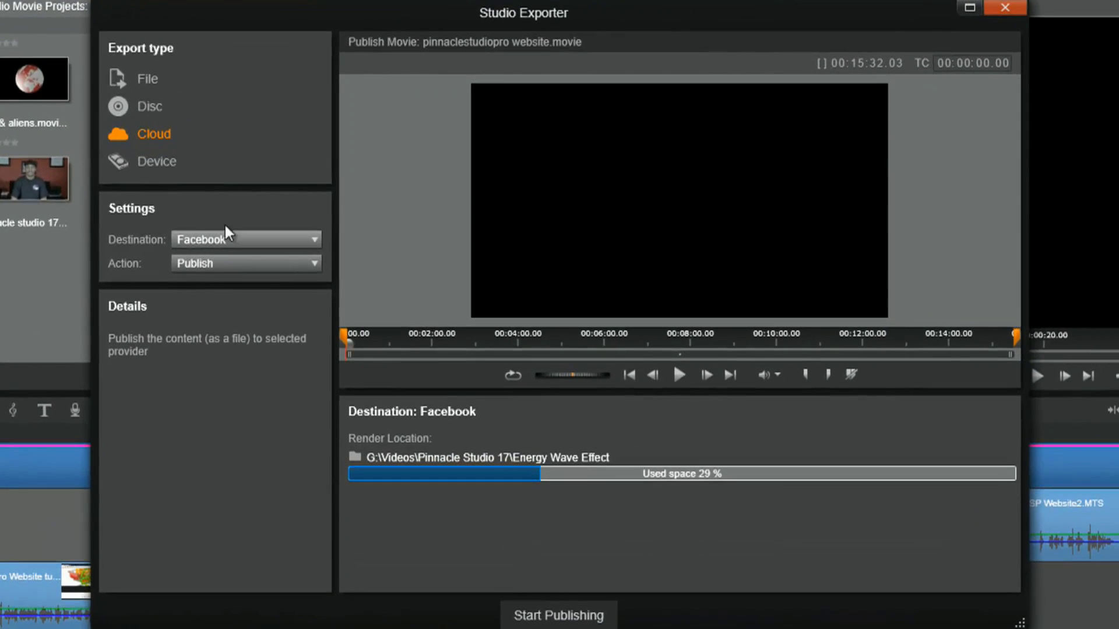
{"action": "left_click", "coordinate": [162, 164]}
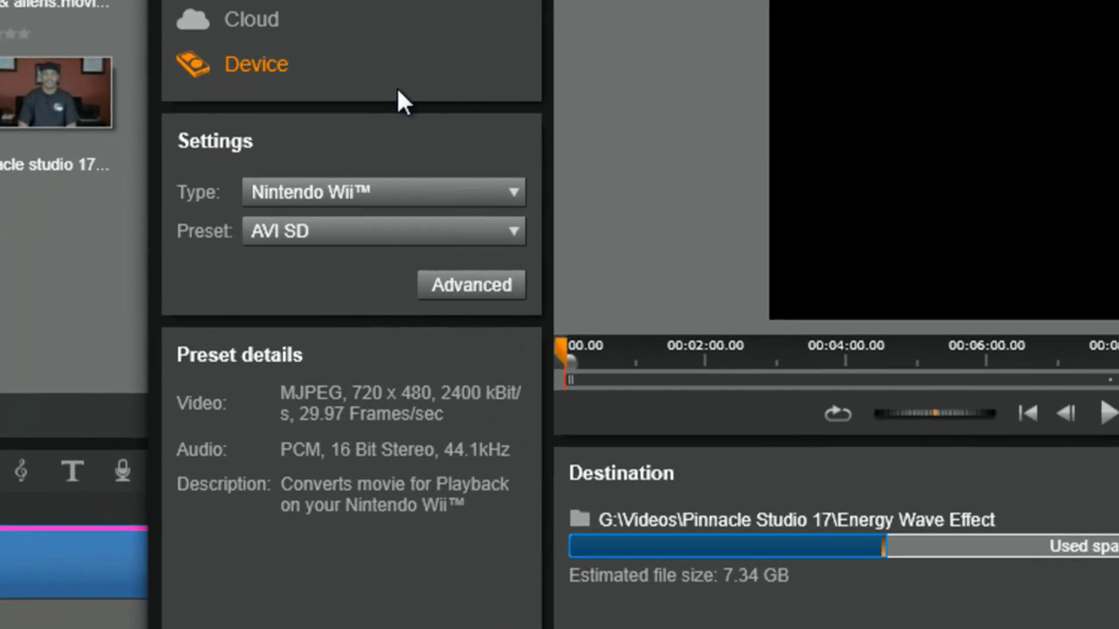
{"action": "left_click", "coordinate": [517, 192]}
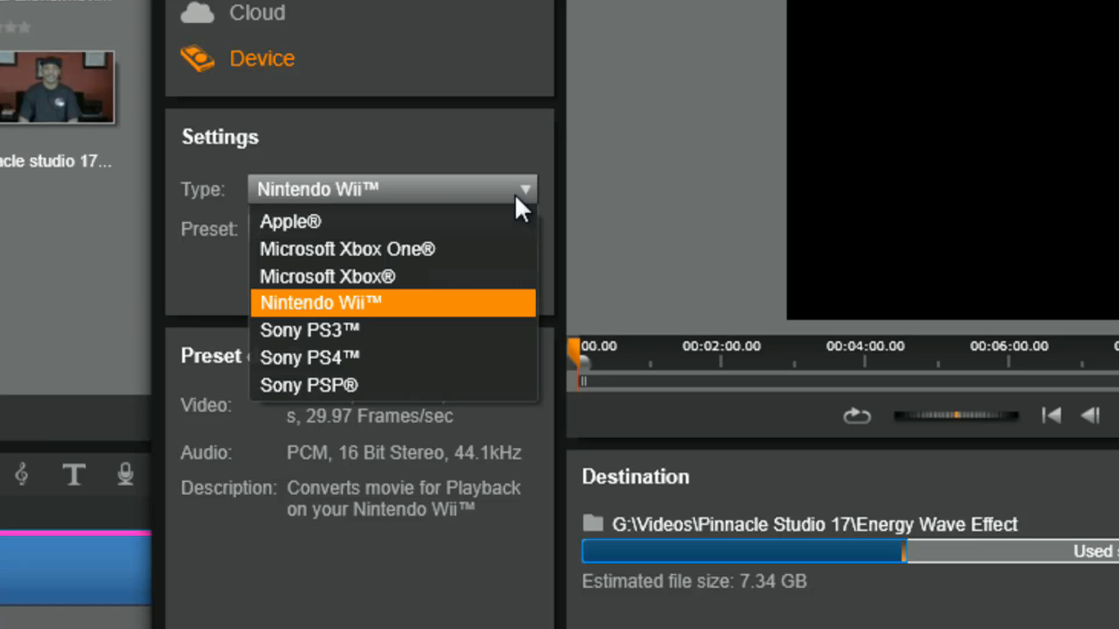
{"action": "left_click", "coordinate": [323, 248]}
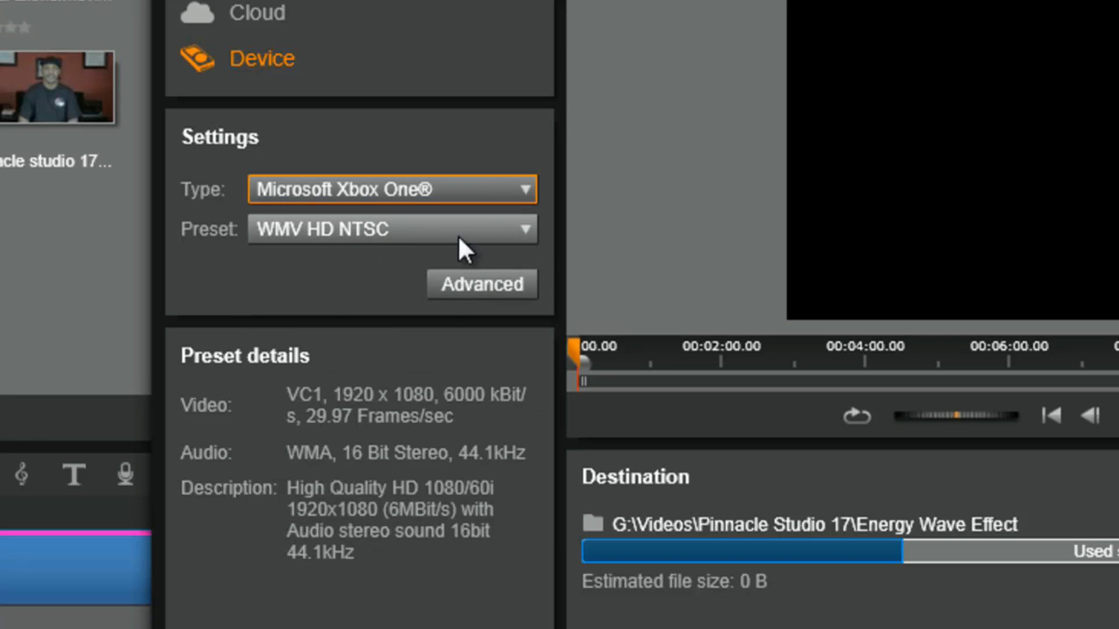
{"action": "left_click", "coordinate": [530, 231]}
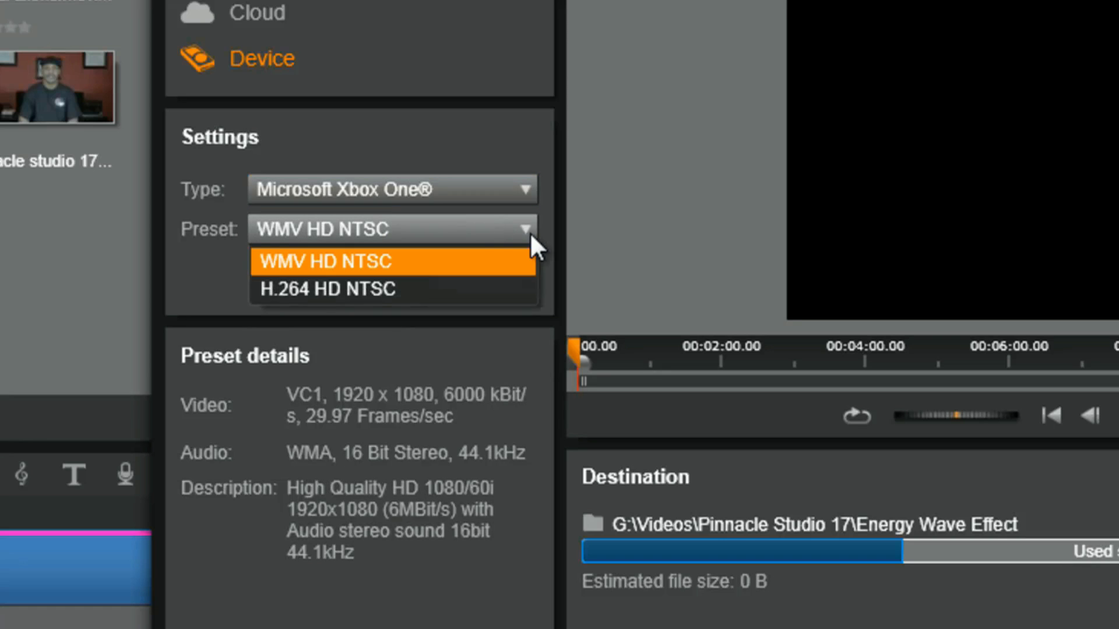
{"action": "left_click", "coordinate": [250, 260]}
Change the export device type to Apple
{"action": "left_click", "coordinate": [522, 189]}
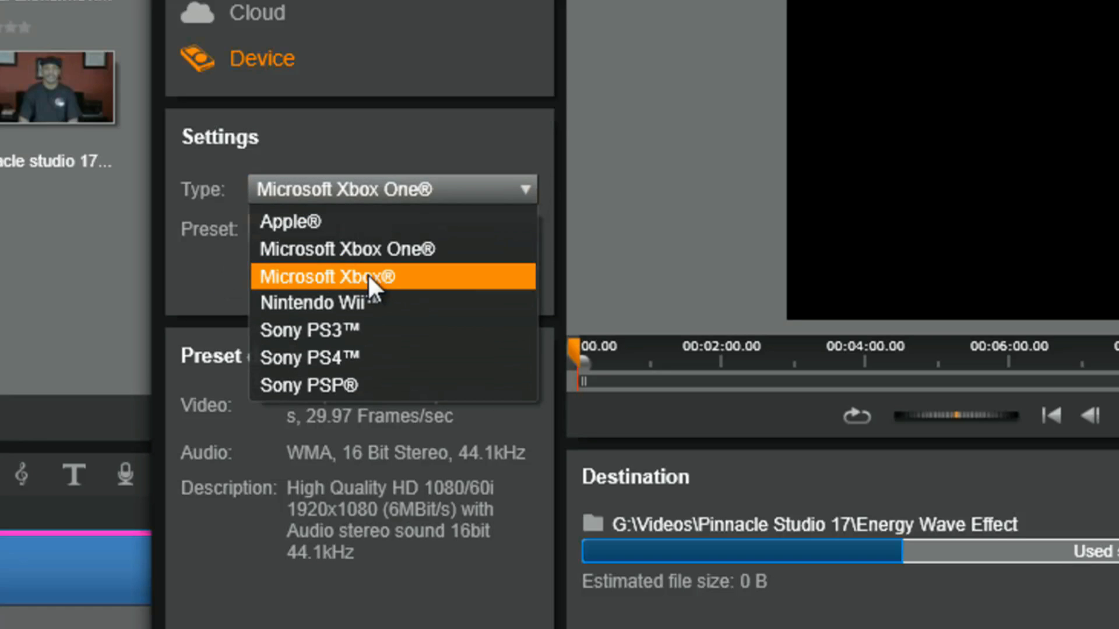
{"action": "left_click", "coordinate": [342, 239]}
{"action": "key", "text": "Up"}
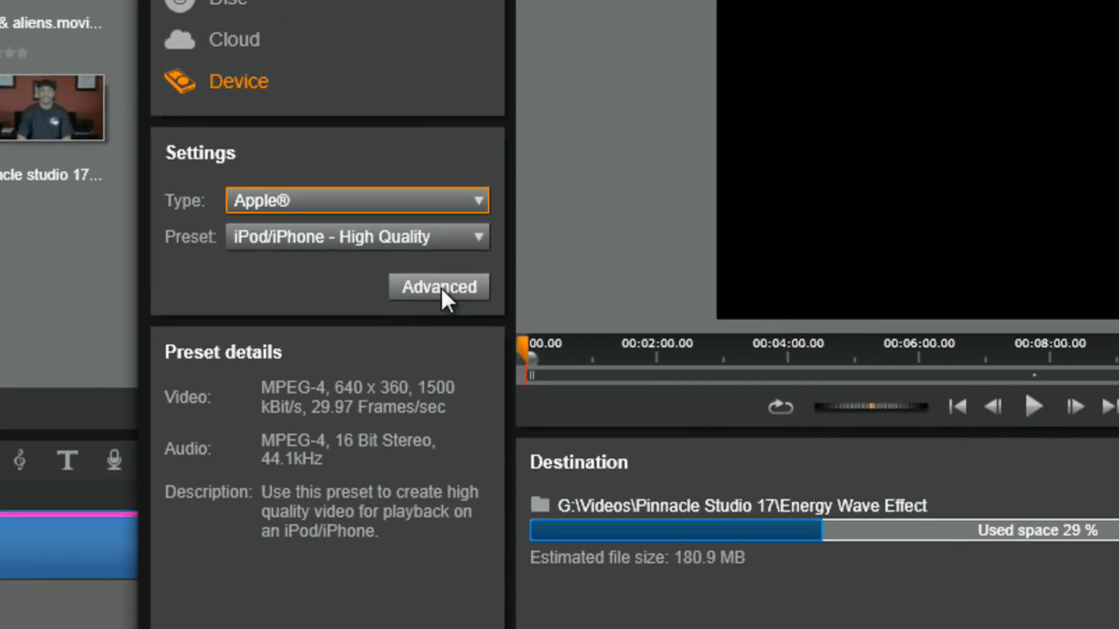
Review the advanced settings of the Apple export, cancel them, and display the available Apple presets
{"action": "left_click", "coordinate": [485, 285]}
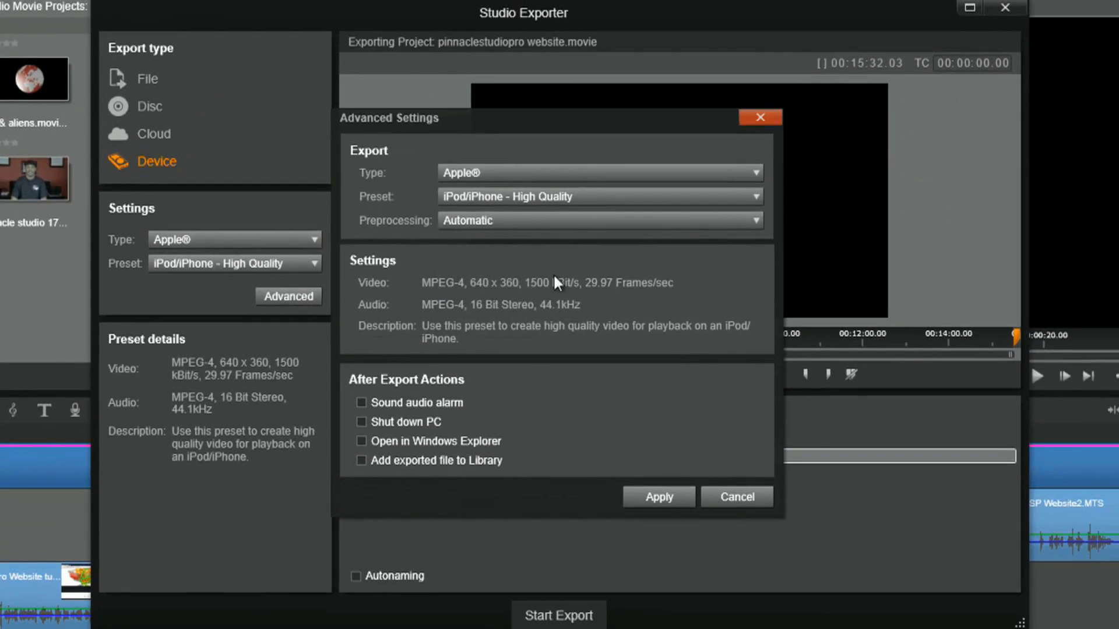
{"action": "left_click", "coordinate": [738, 495]}
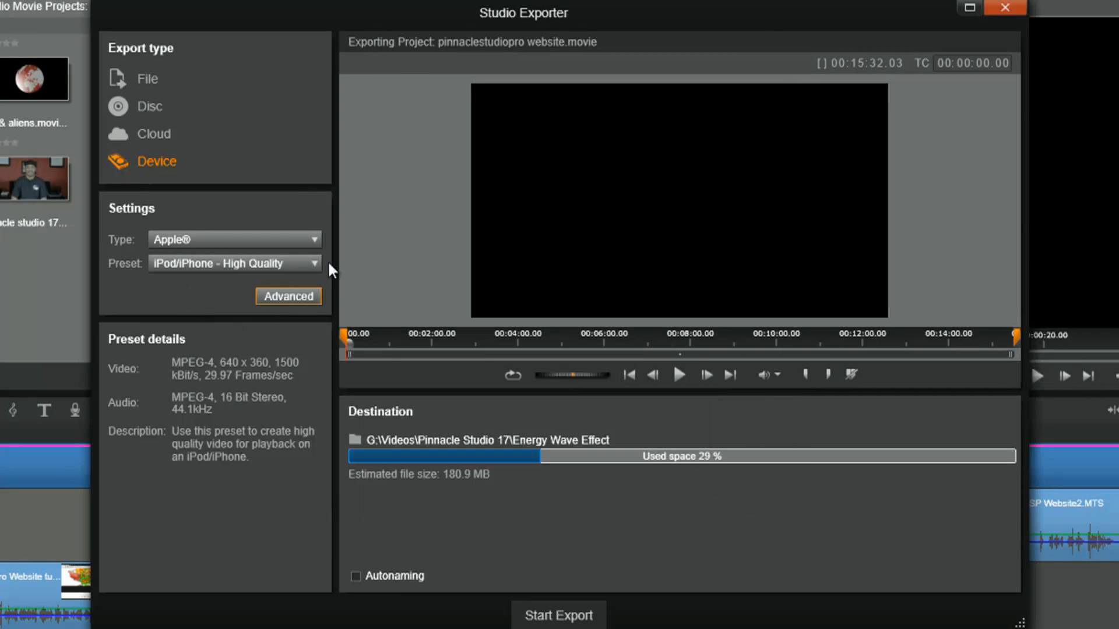
{"action": "left_click", "coordinate": [305, 264]}
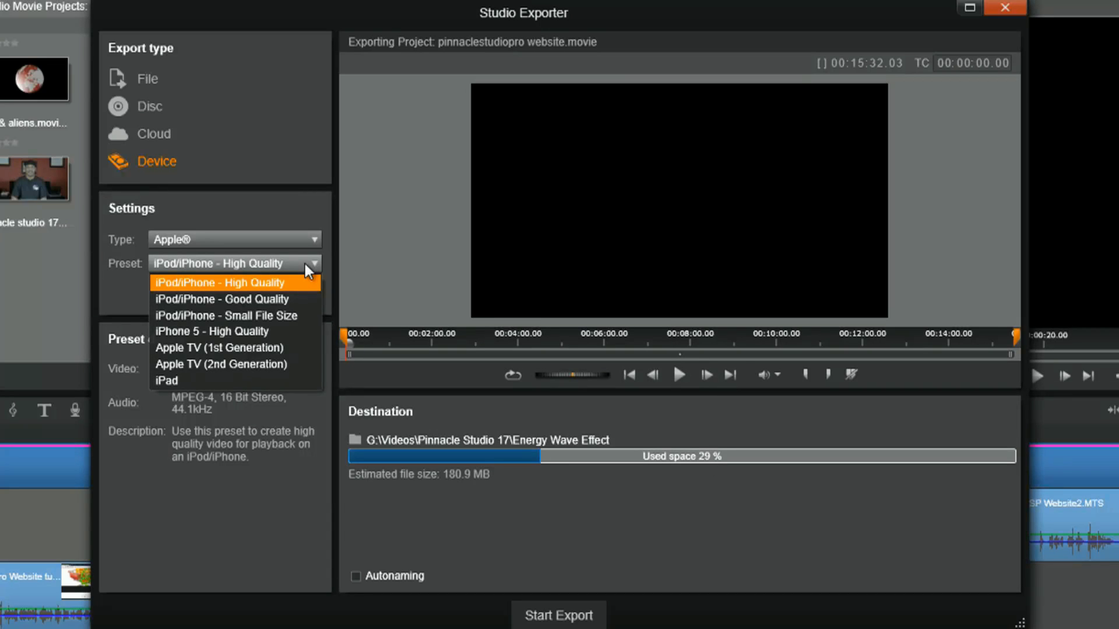